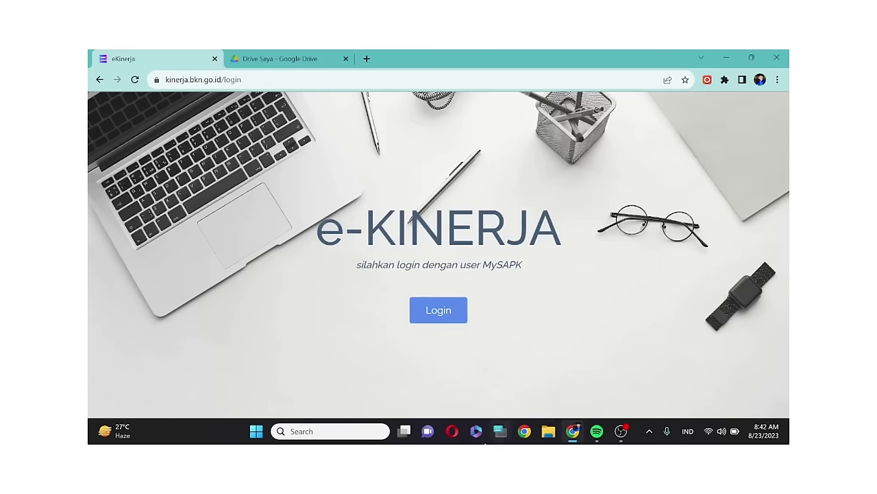
- Sign in through PUBLIC-SIASN single sign-on with the saved account, confirming with the Windows PIN
click(441, 314)
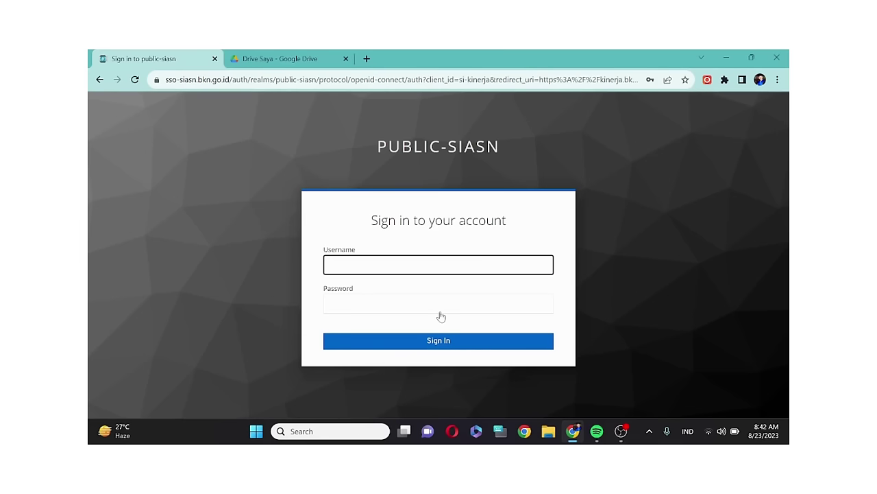
click(442, 266)
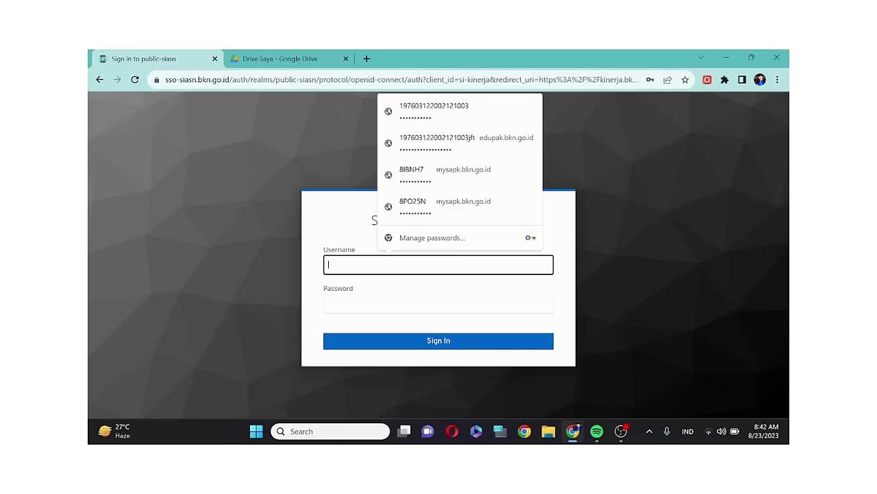
click(420, 117)
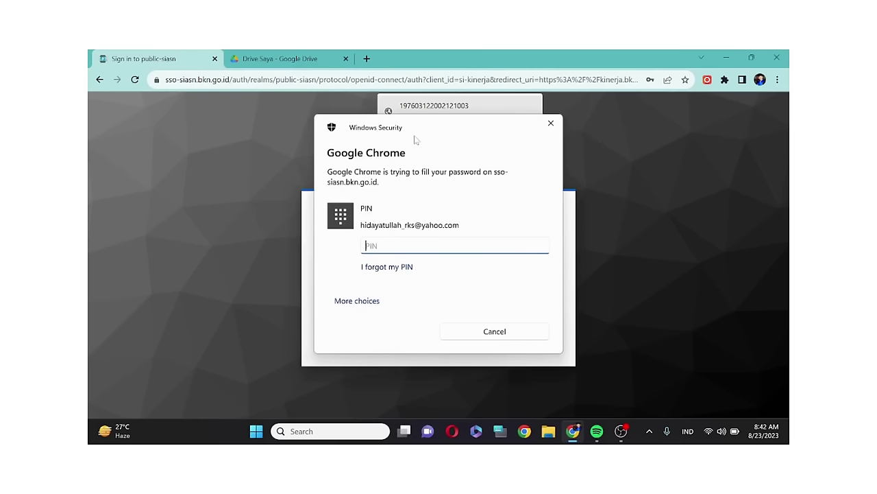
text(11234)
key(Return)
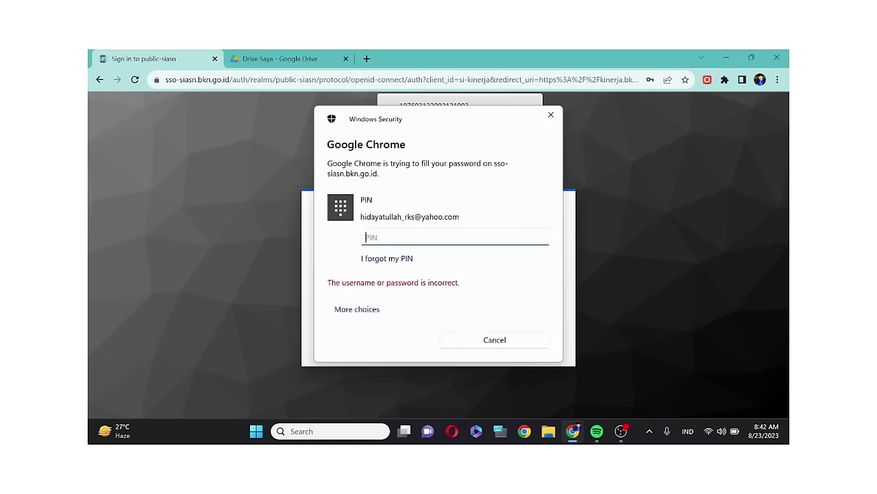
text(123456)
key(Return)
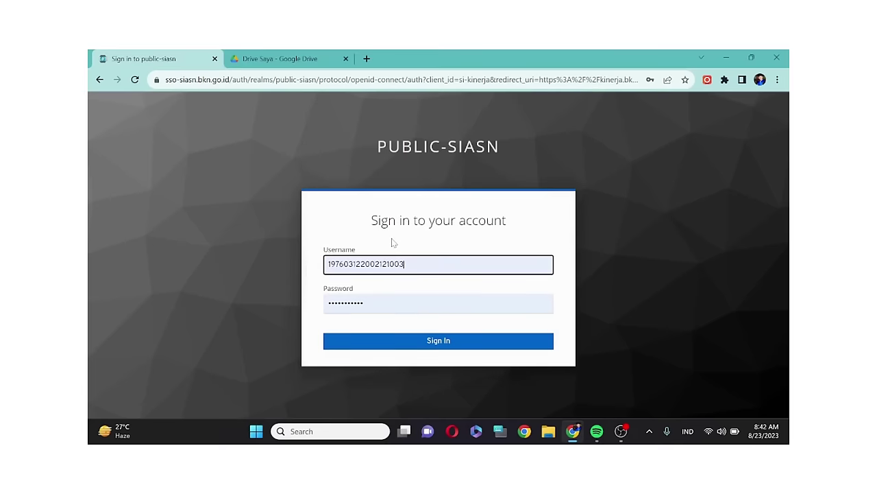
click(429, 345)
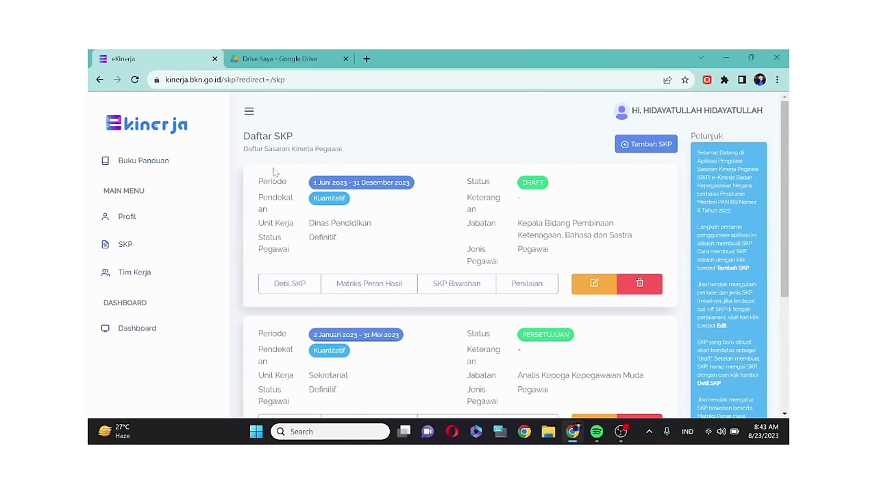
- Scroll the Daftar SKP list to see the DRAFT and PERSETUJUAN SKP cards
scroll(514, 202, down, 1)
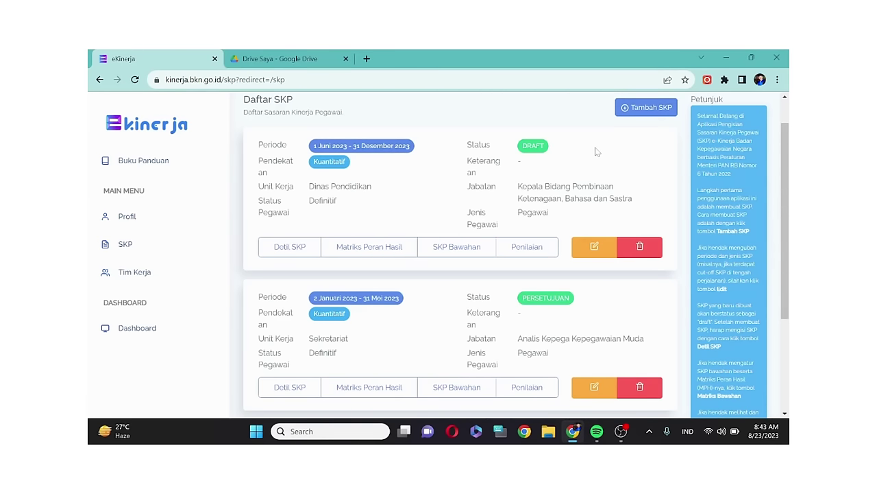
scroll(548, 179, down, 1)
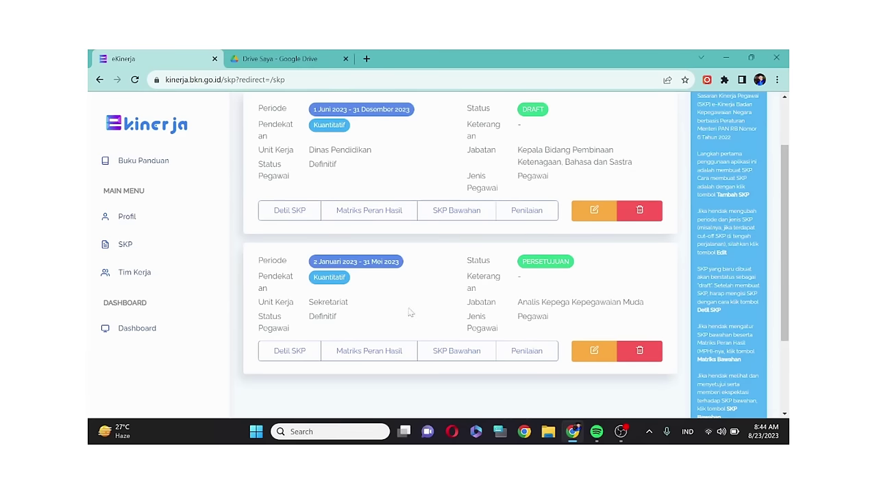
- Open Penilaian for the 2 Januari–31 Mei 2023 SKP and scroll to Triwulan 1
click(528, 351)
scroll(431, 269, down, 2)
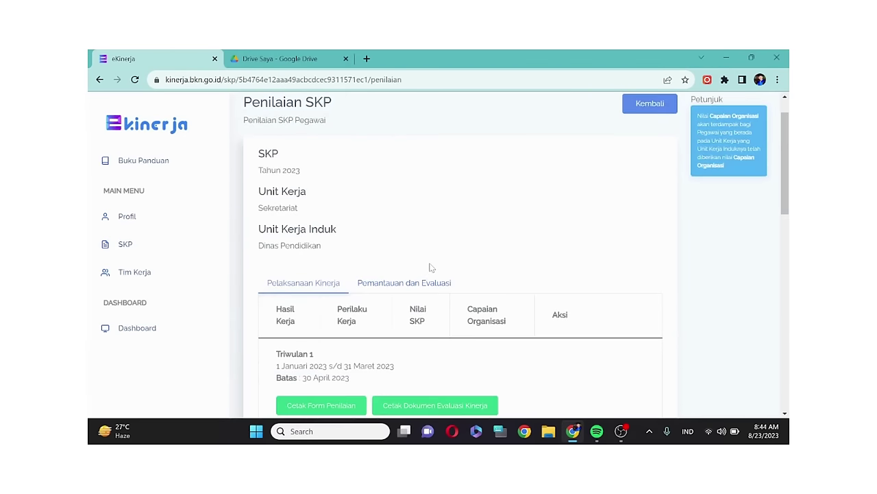
scroll(384, 267, down, 1)
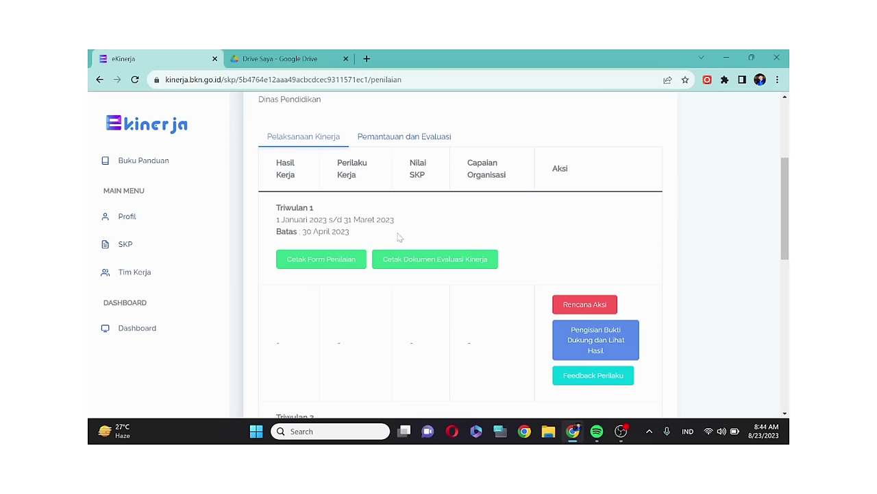
- Open Triwulan 1 Rencana Aksi and submit a suggested action plan for the first work result
click(586, 308)
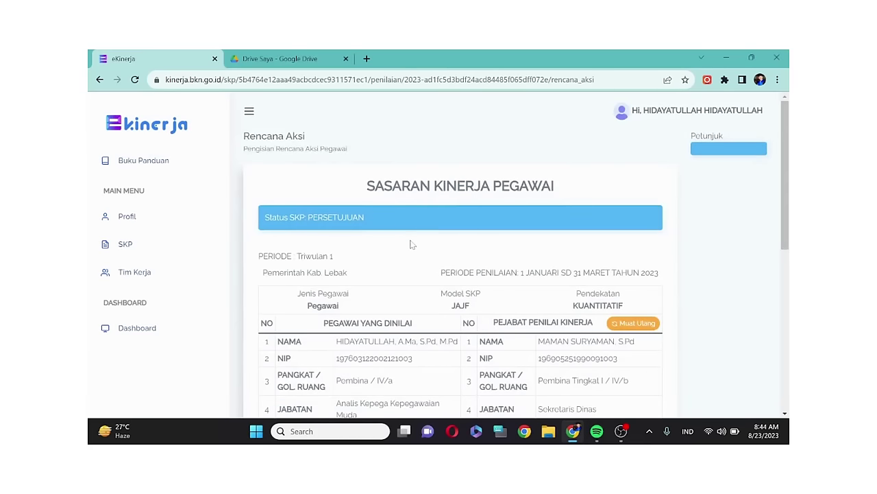
scroll(412, 243, down, 4)
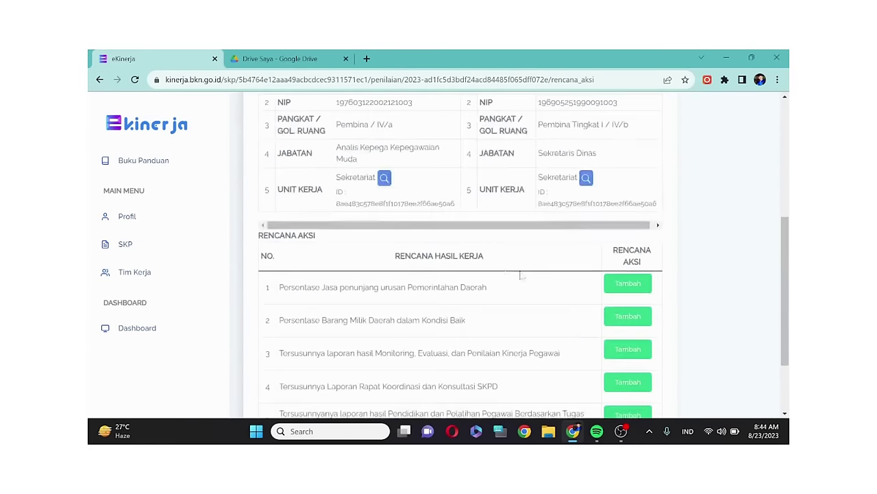
click(636, 285)
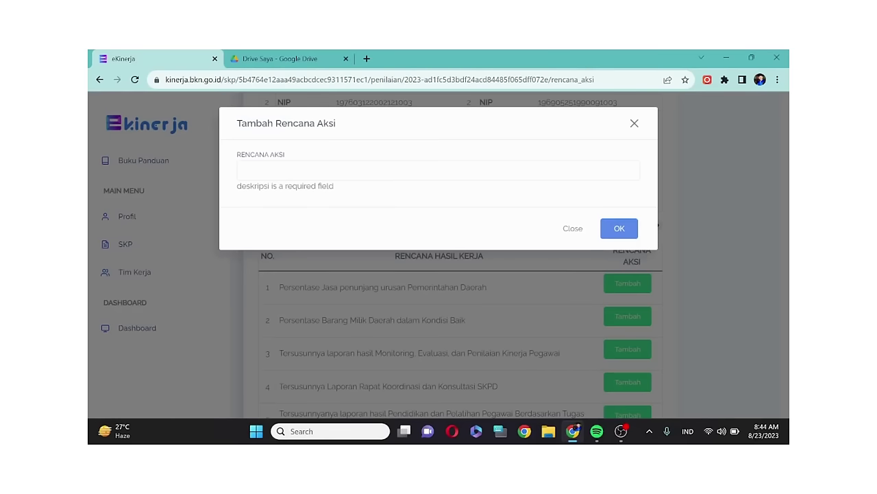
click(329, 170)
click(331, 195)
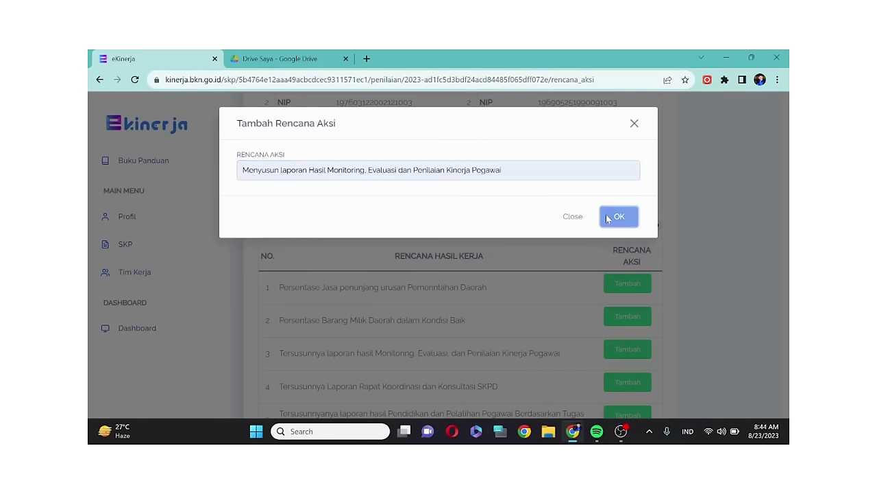
click(607, 218)
- Dismiss the site's alert and close the add action plan dialog
click(532, 143)
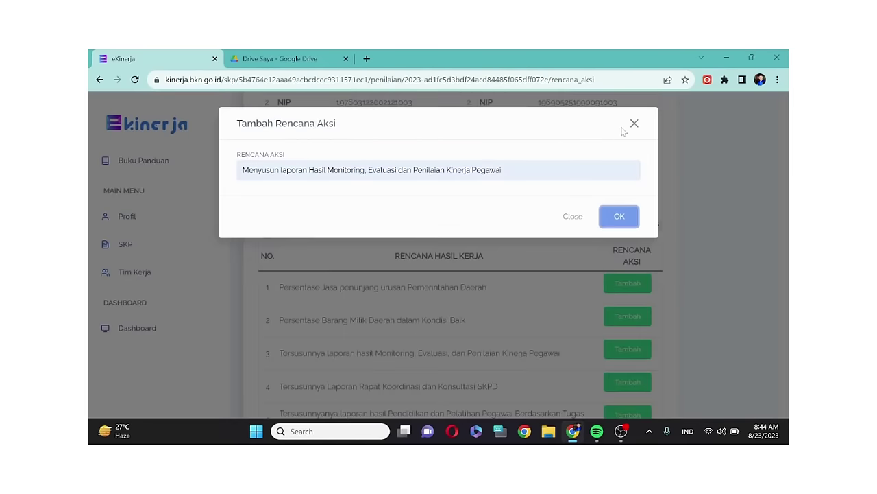
click(634, 123)
scroll(368, 269, up, 2)
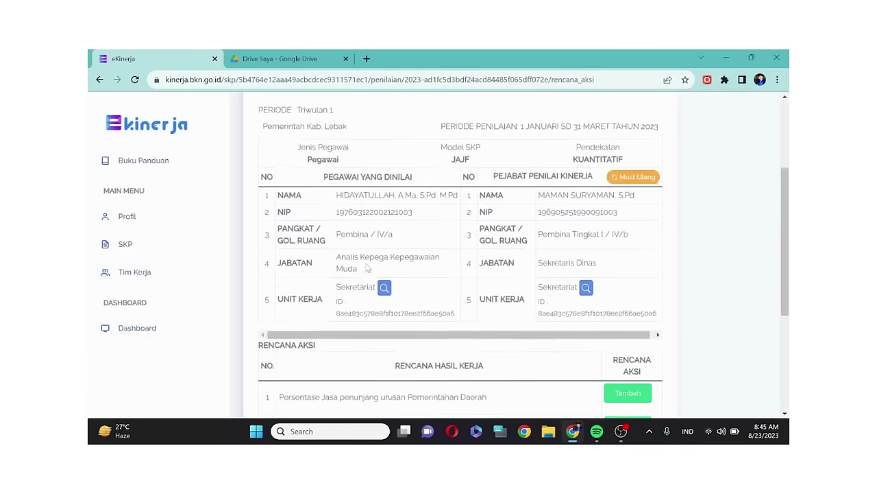
scroll(368, 268, down, 2)
scroll(368, 269, up, 2)
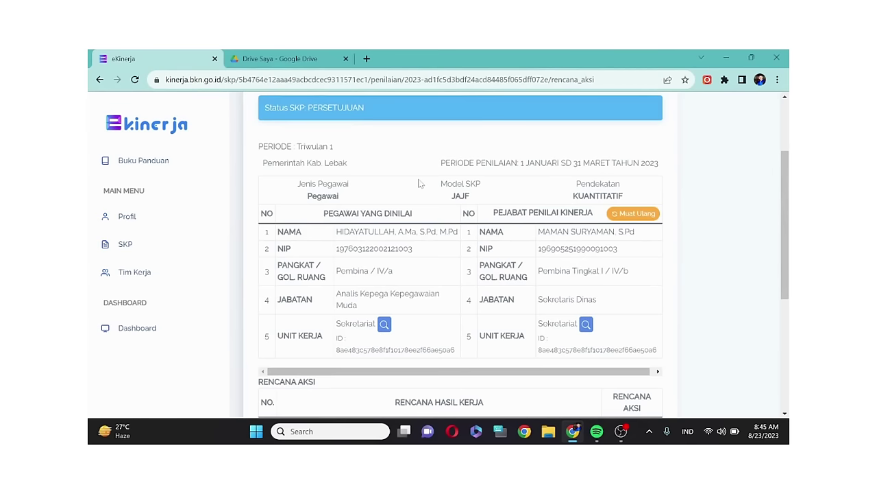
- Return to the Penilaian SKP page and look through its assessment periods
click(99, 80)
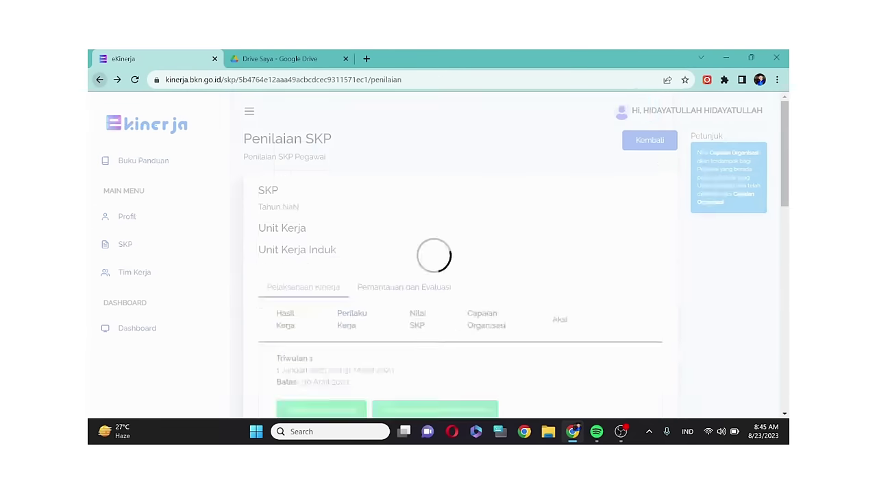
scroll(429, 278, down, 3)
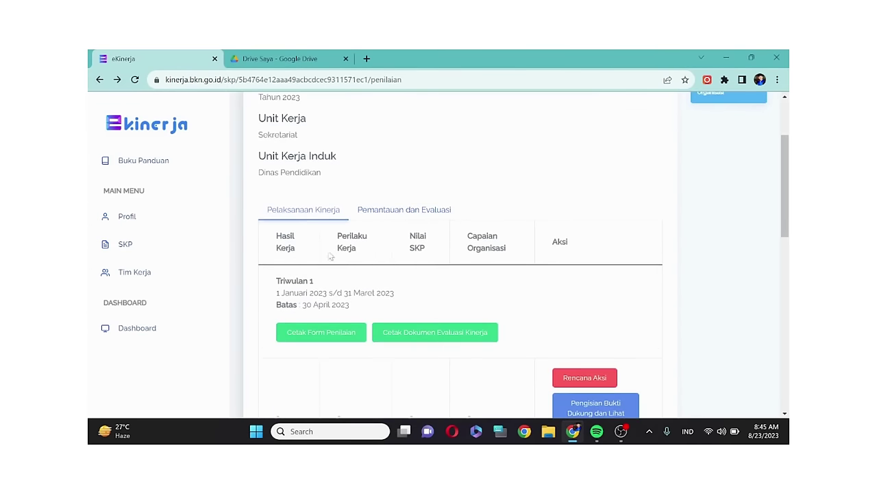
scroll(425, 281, down, 1)
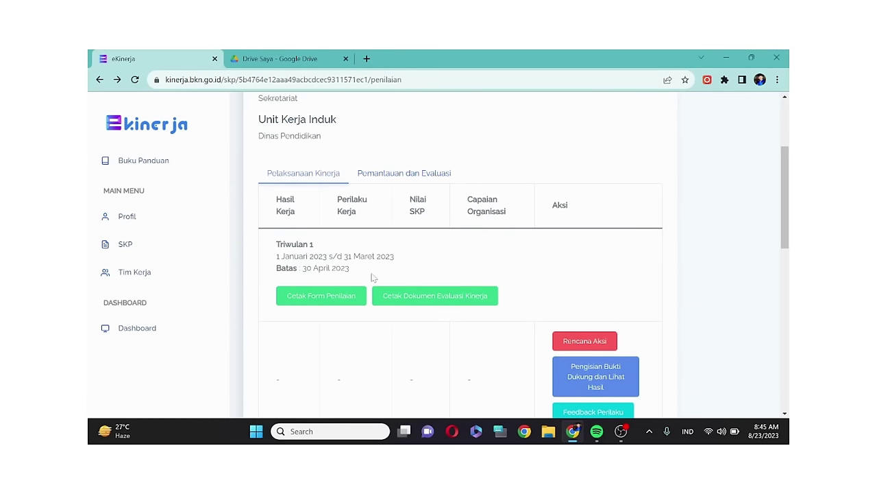
scroll(370, 274, down, 6)
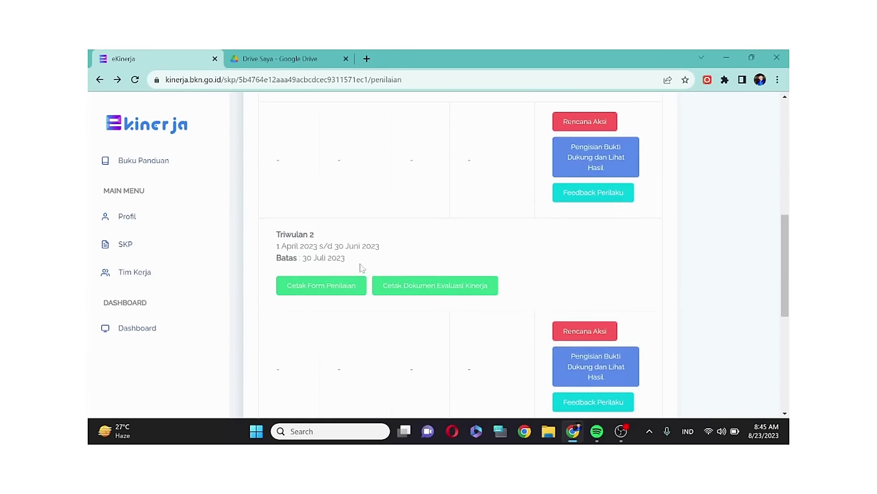
scroll(363, 260, down, 3)
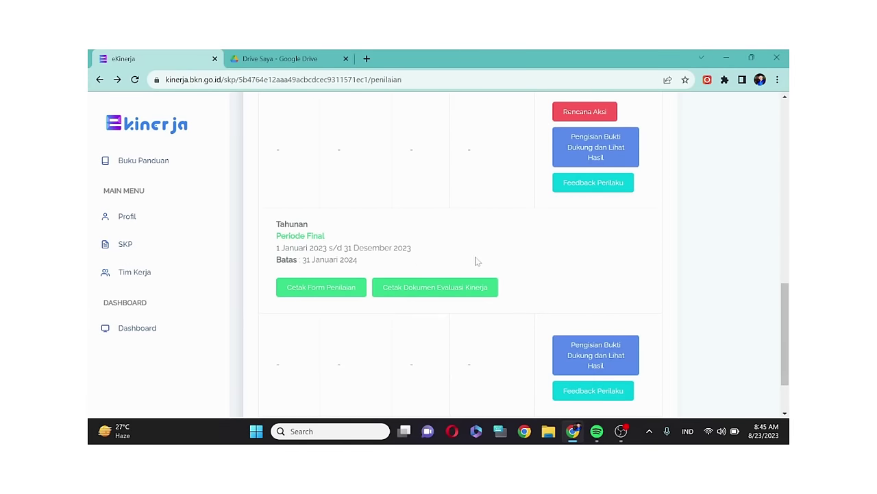
scroll(473, 254, up, 3)
scroll(528, 245, up, 2)
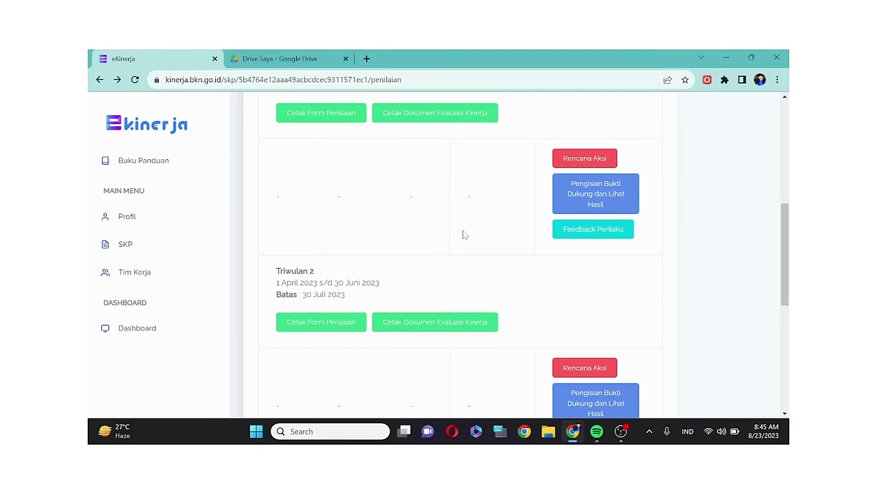
scroll(404, 247, up, 1)
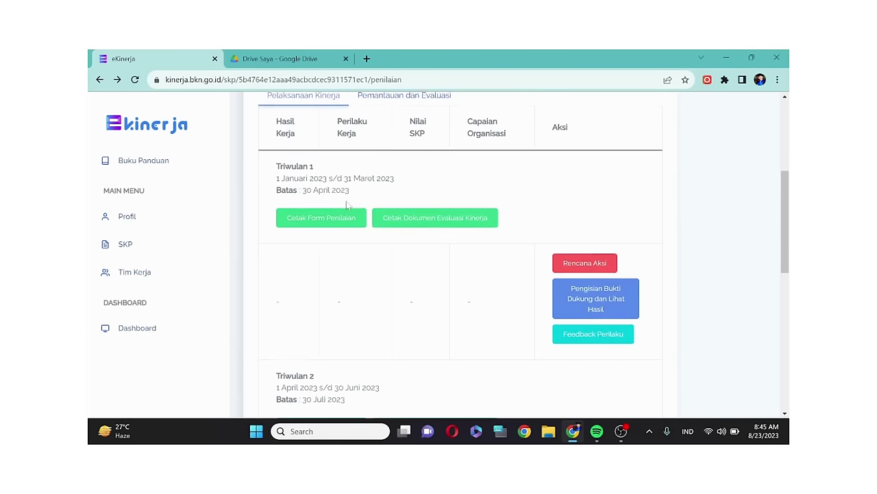
scroll(346, 215, down, 4)
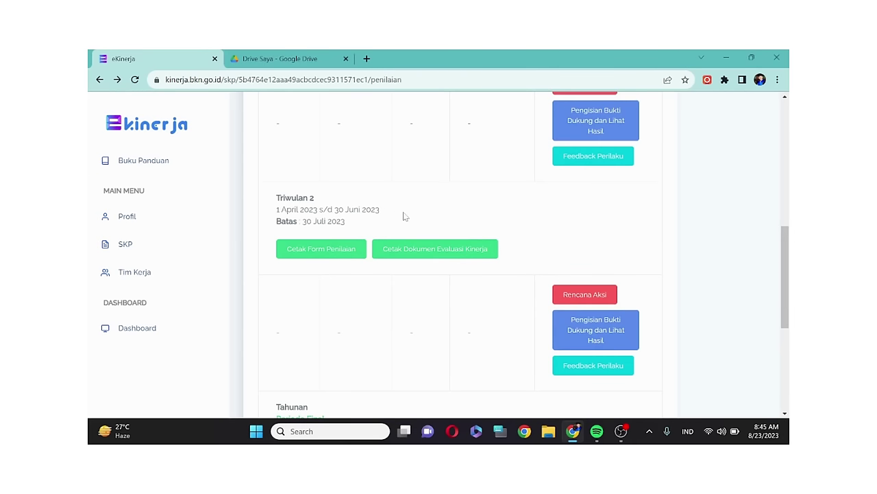
scroll(405, 216, up, 2)
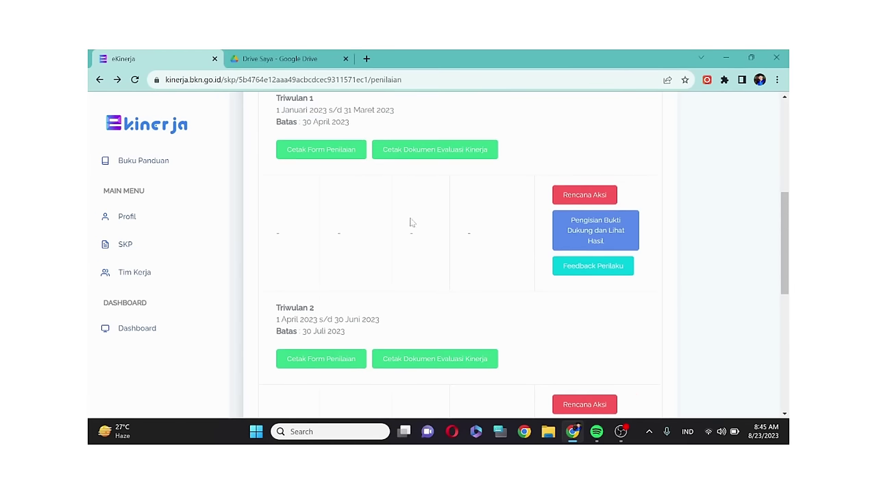
scroll(411, 222, up, 4)
- Reopen the approved SKP's assessment page and enter Triwulan 2's Pengisian Bukti Dukung page
click(99, 79)
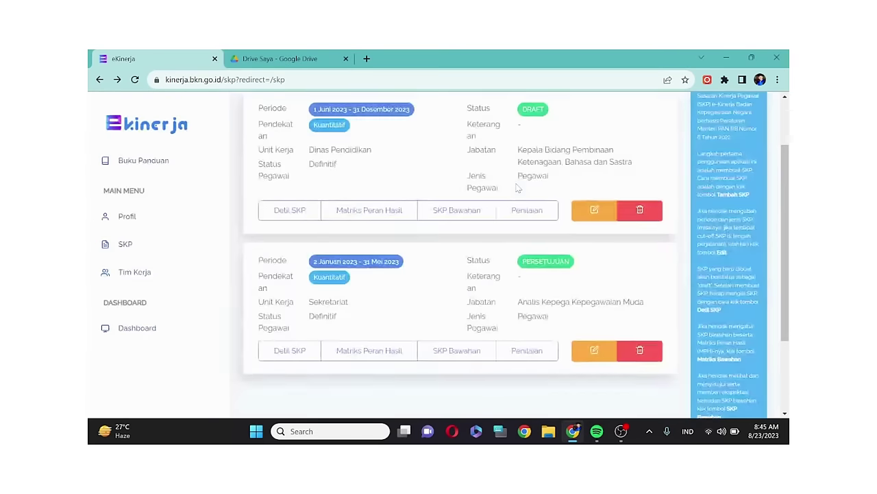
scroll(519, 205, down, 2)
click(519, 248)
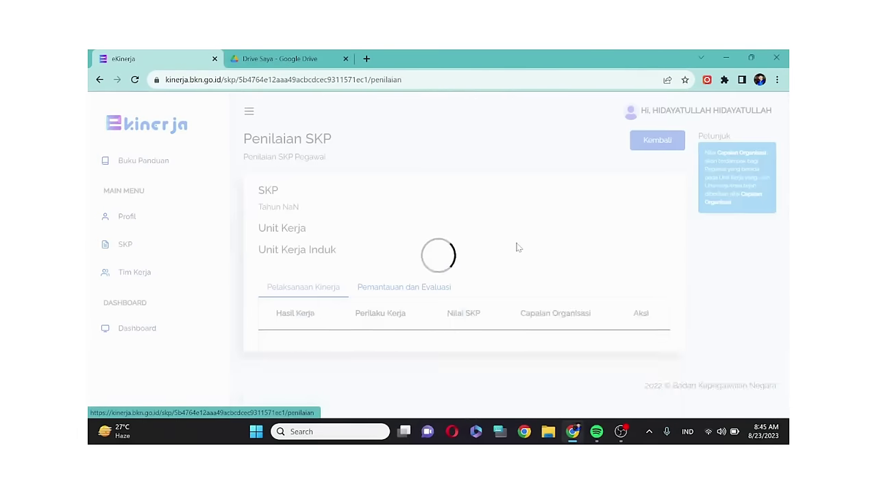
scroll(519, 247, down, 1)
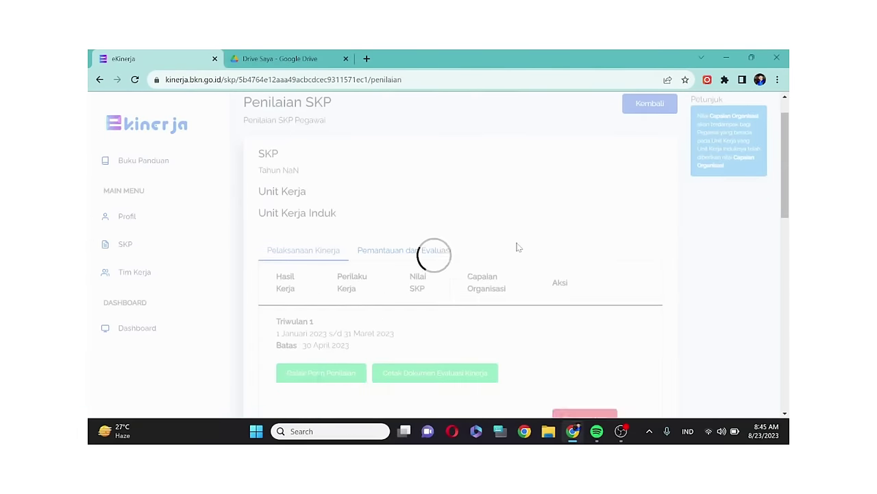
scroll(519, 247, down, 5)
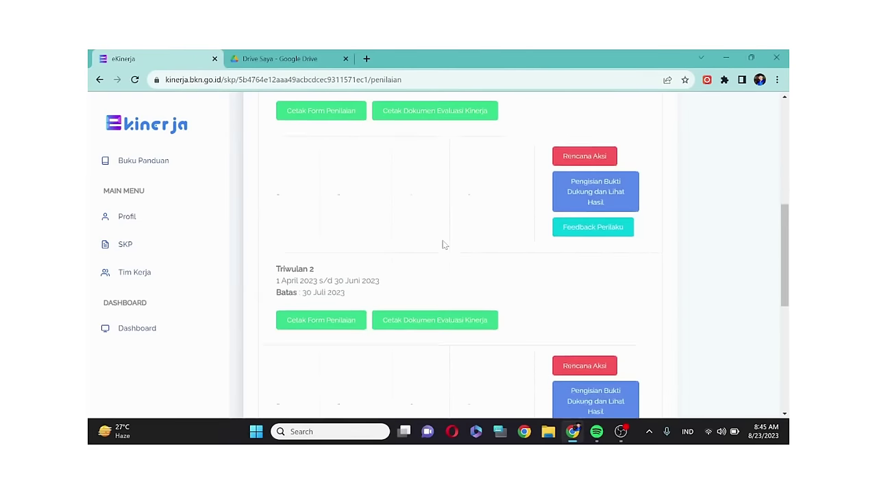
scroll(444, 245, down, 5)
scroll(548, 233, up, 2)
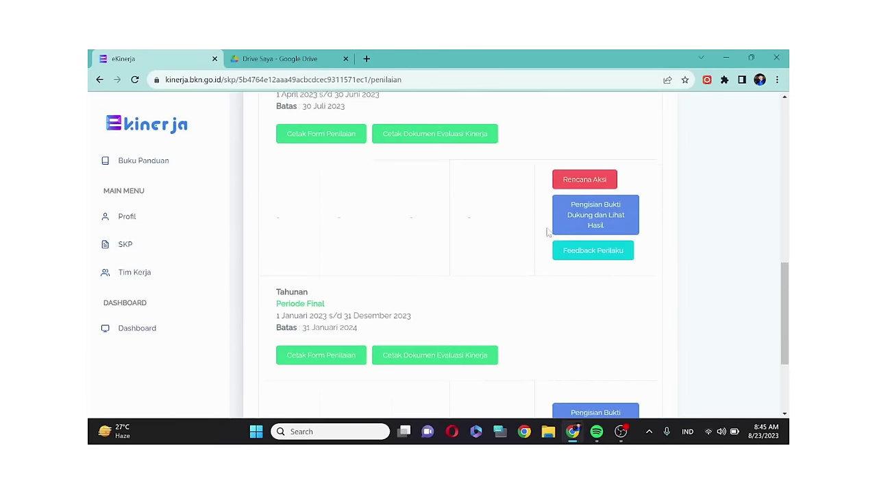
scroll(569, 231, down, 3)
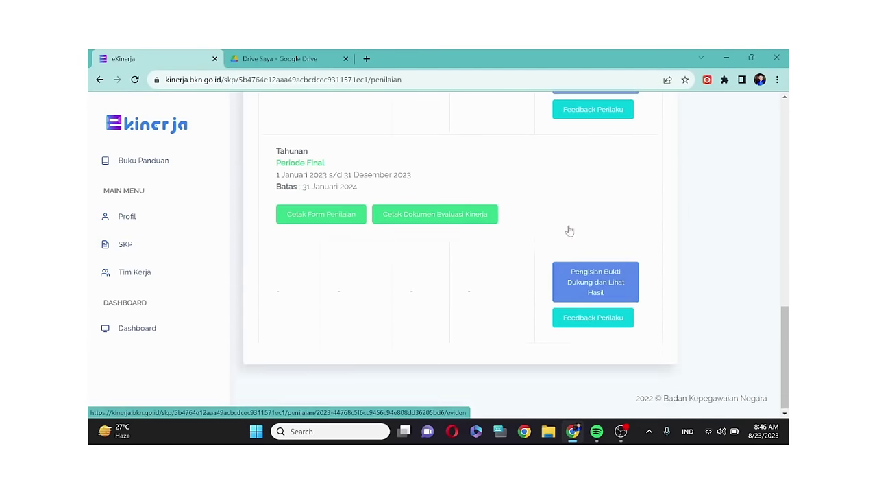
scroll(574, 215, up, 3)
scroll(574, 215, up, 1)
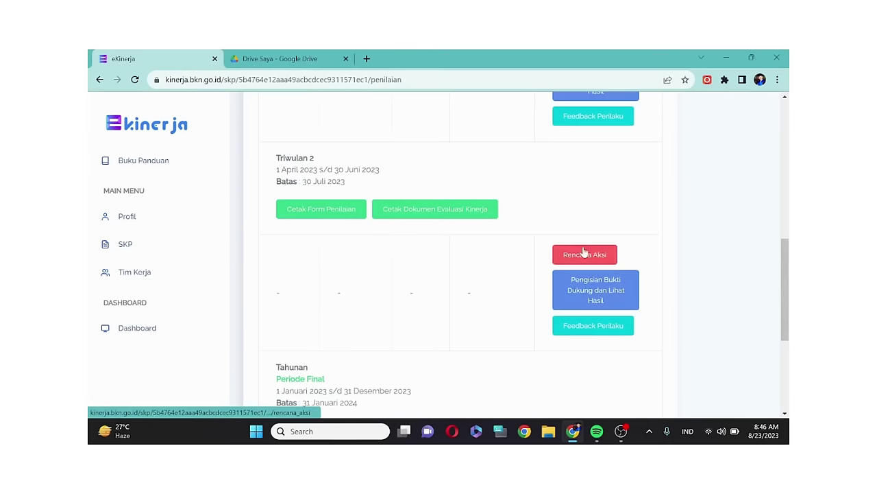
click(575, 290)
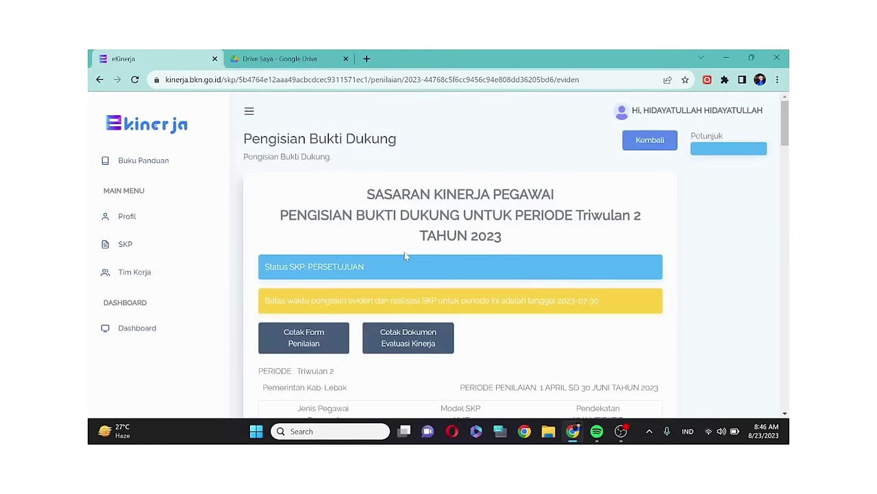
scroll(402, 255, down, 1)
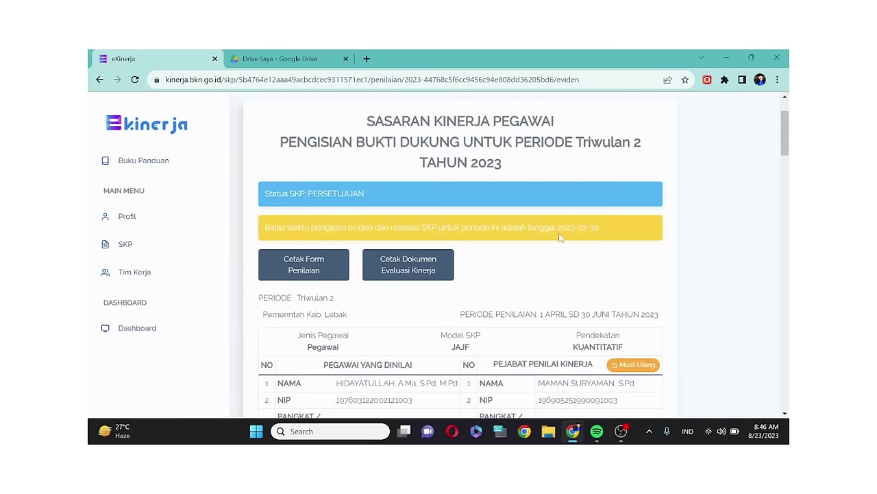
scroll(595, 237, down, 4)
scroll(461, 263, down, 8)
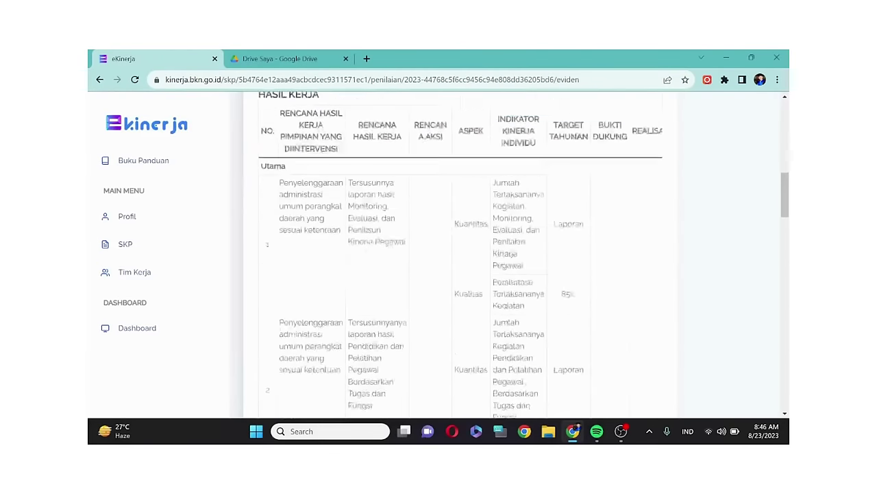
scroll(546, 233, down, 5)
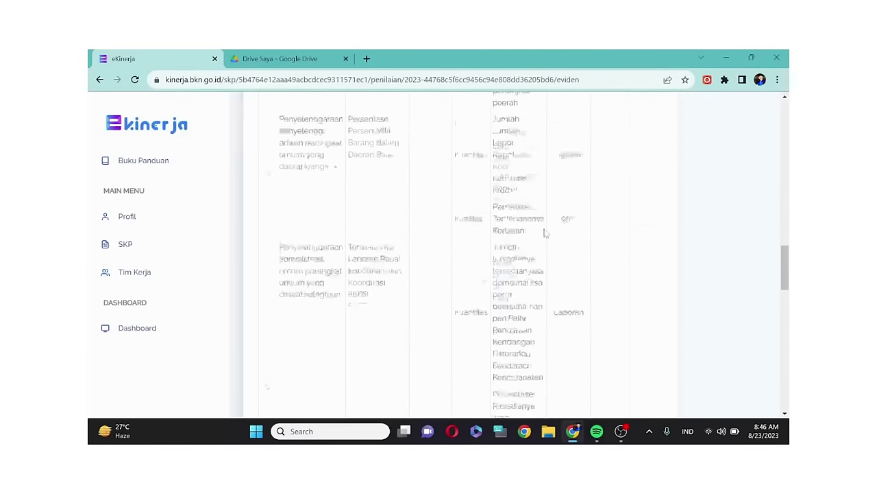
scroll(546, 233, down, 6)
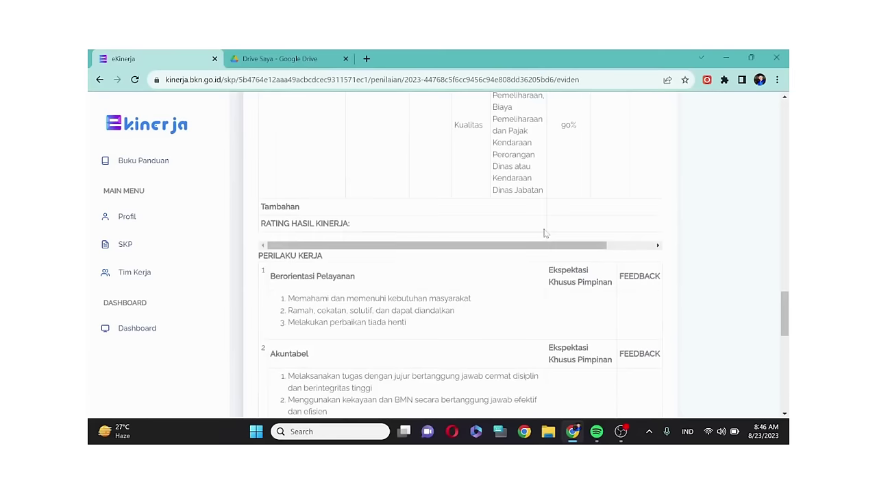
scroll(546, 233, down, 2)
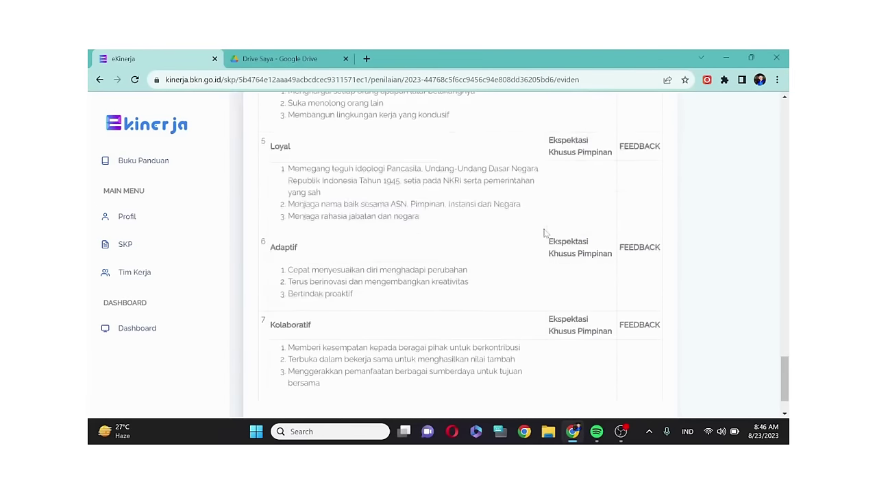
- Open the DRAFT SKP's Penilaian page and try Triwulan 2 evidence entry, dismissing the not-approved error
click(99, 80)
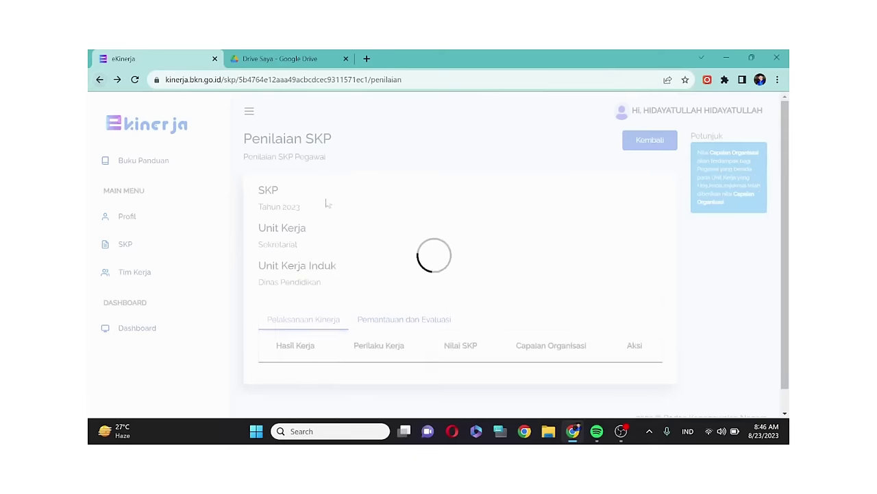
click(98, 79)
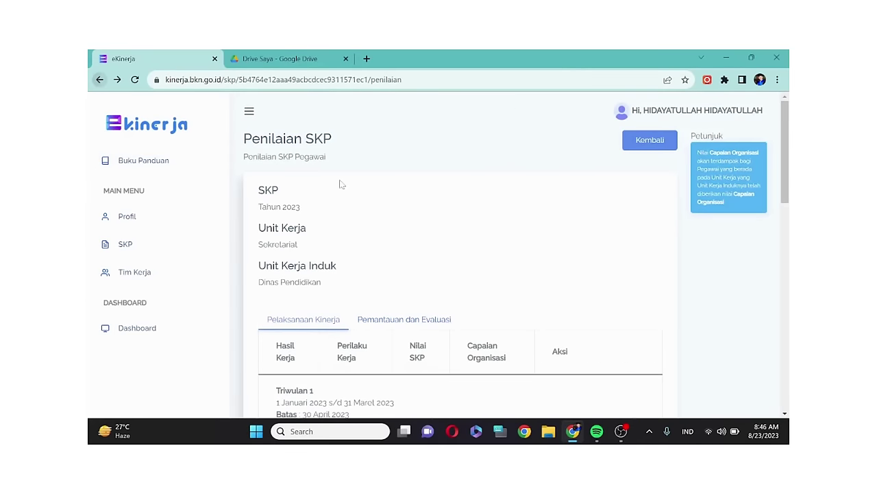
scroll(528, 206, up, 2)
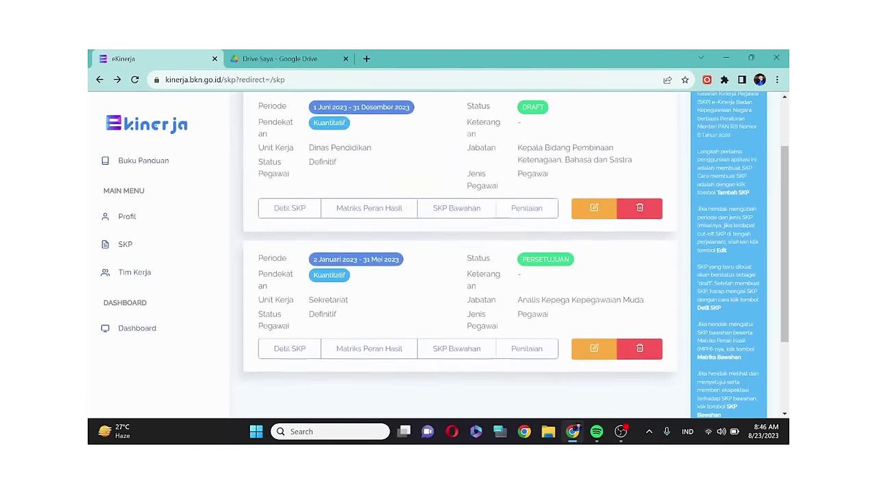
click(528, 211)
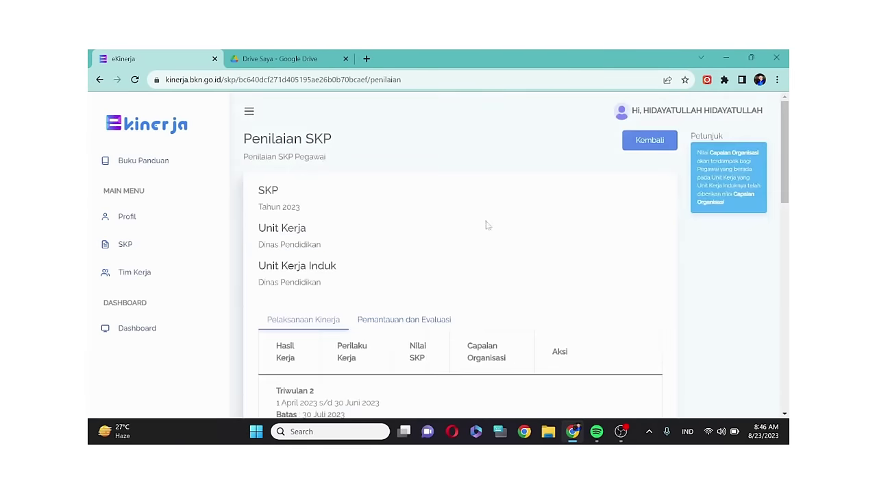
scroll(486, 226, down, 5)
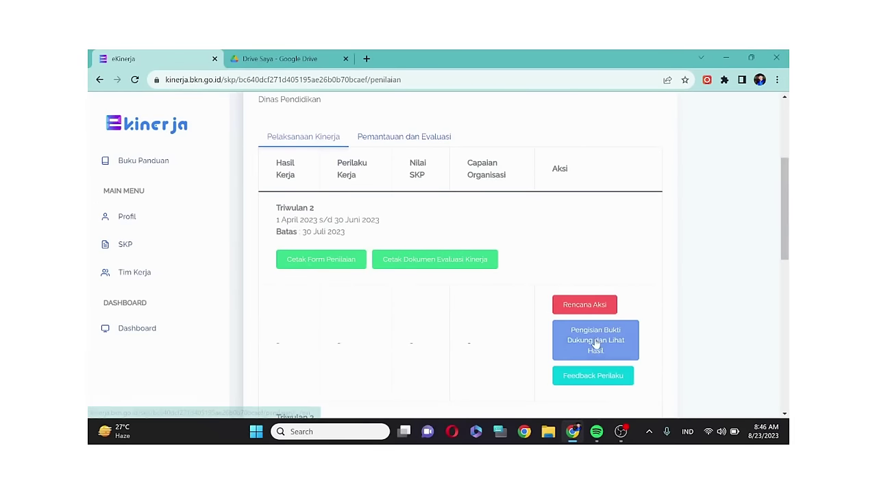
click(596, 341)
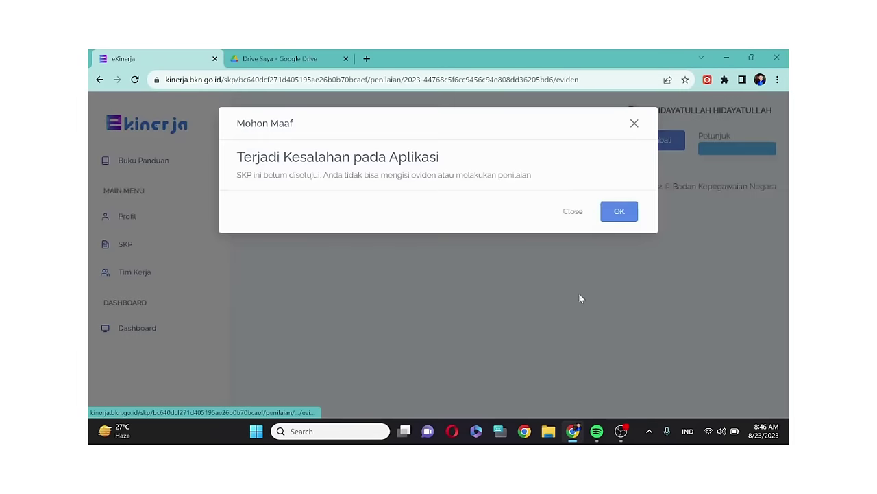
click(619, 209)
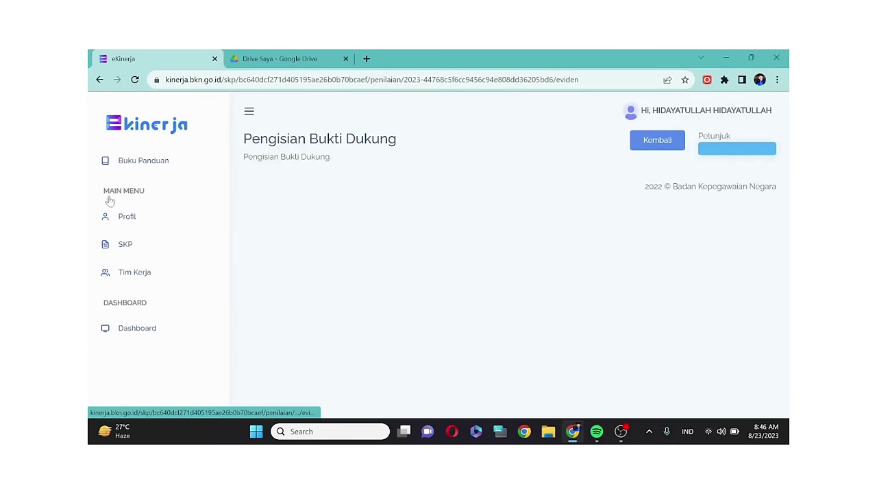
- Try Triwulan 3 Rencana Aksi and Triwulan 2 evidence entry again, dismissing each error
click(99, 79)
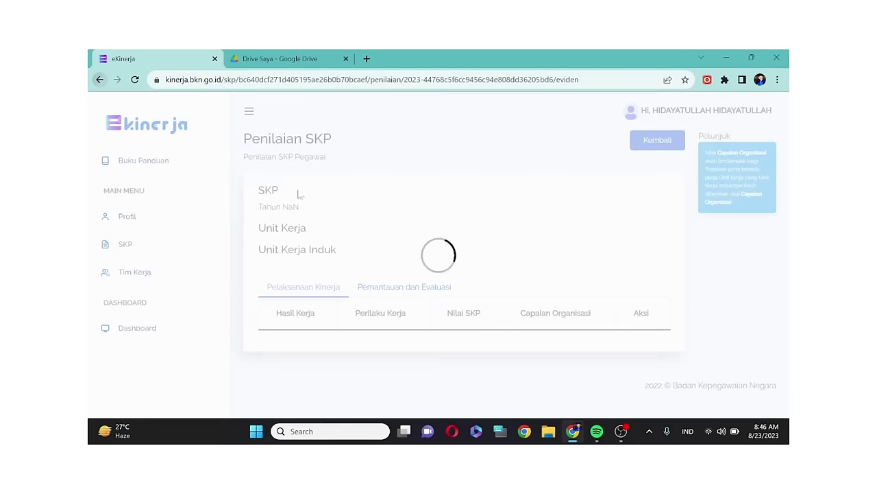
scroll(542, 296, down, 5)
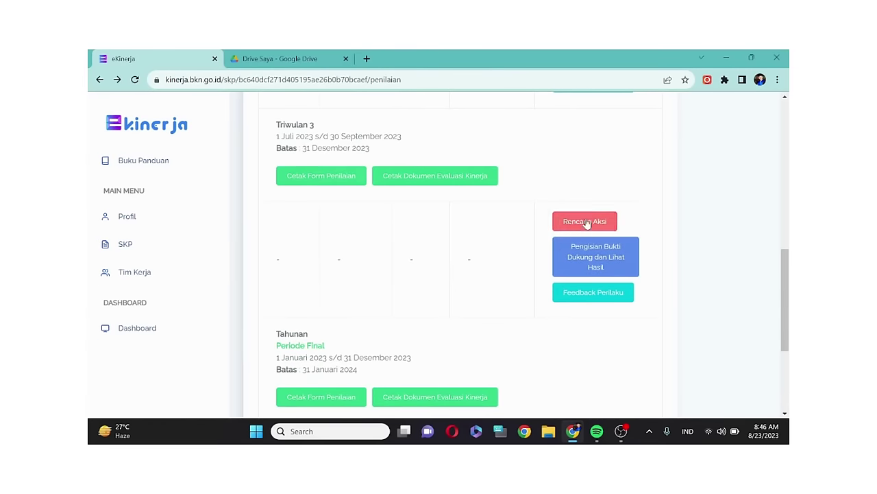
click(583, 222)
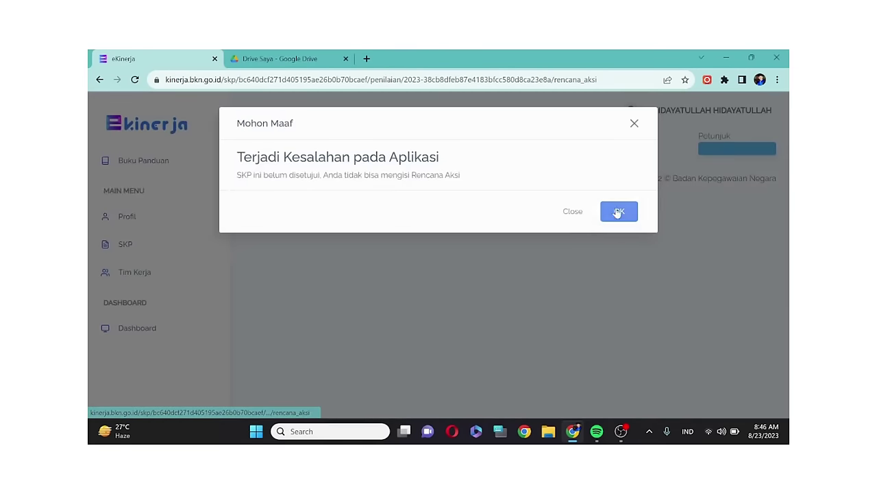
click(619, 211)
click(99, 80)
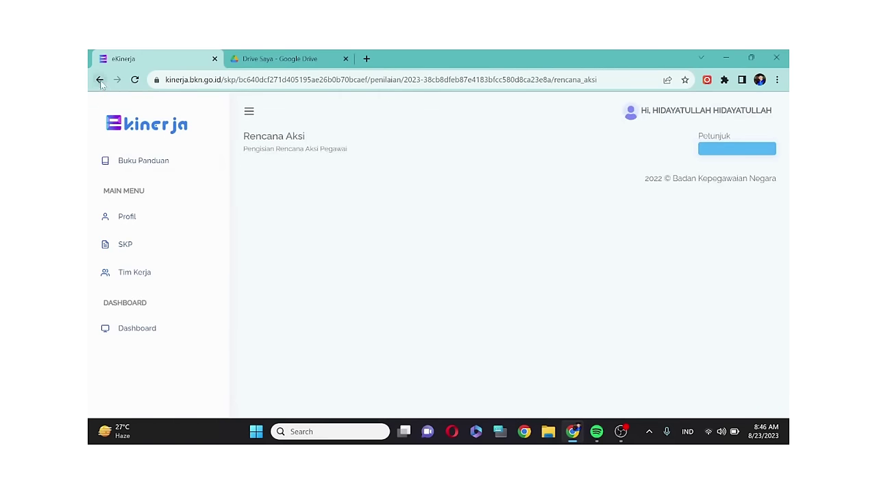
scroll(554, 322, down, 3)
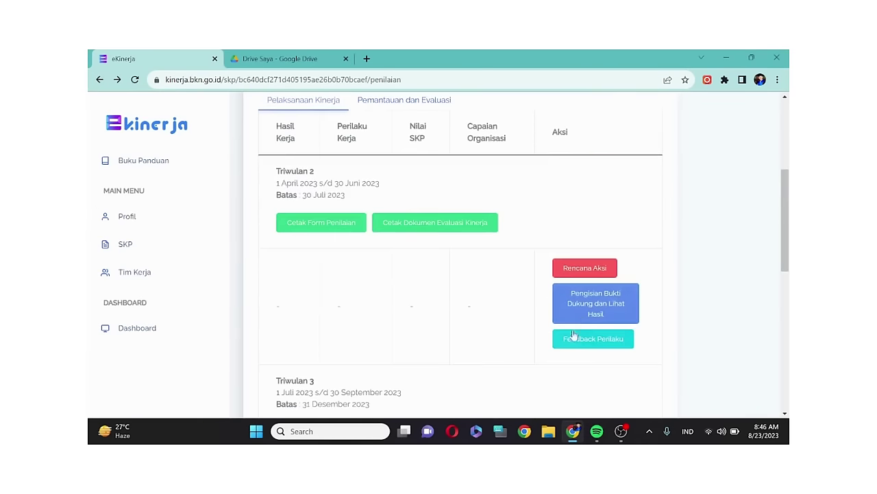
click(578, 306)
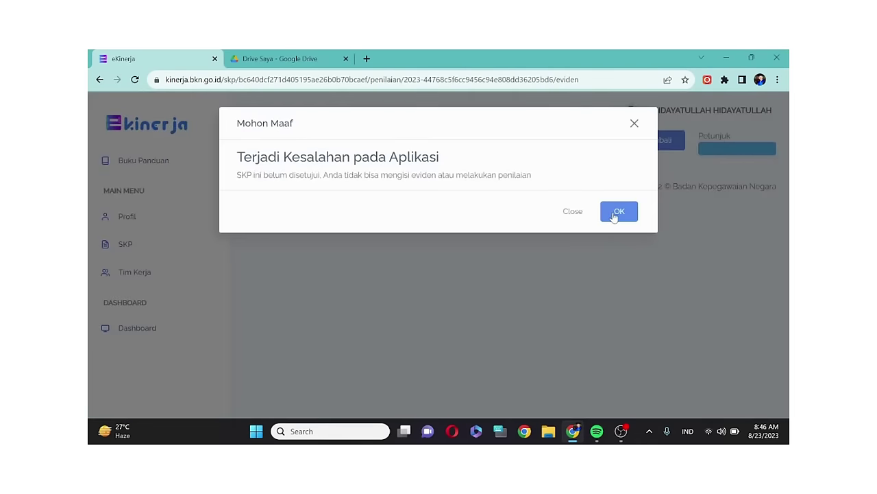
click(618, 214)
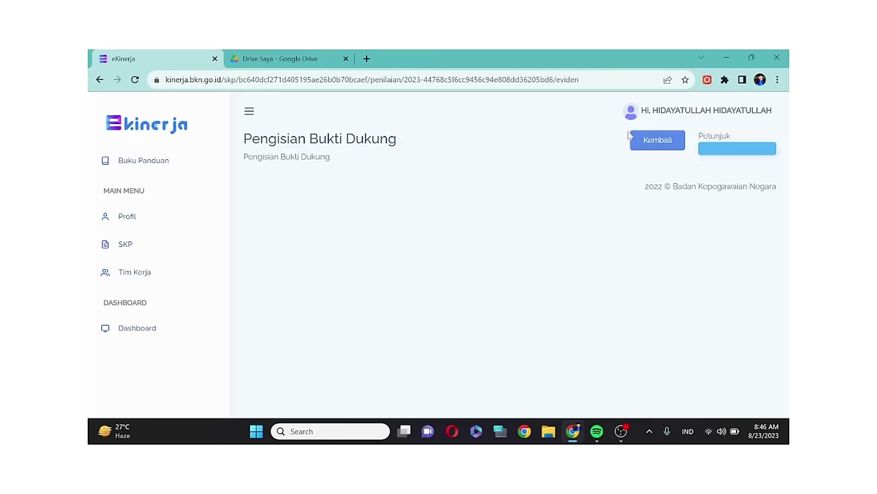
- View the draft SKP's Pemantauan dan Evaluasi periods, then return to the SKP list
click(99, 79)
scroll(439, 249, down, 1)
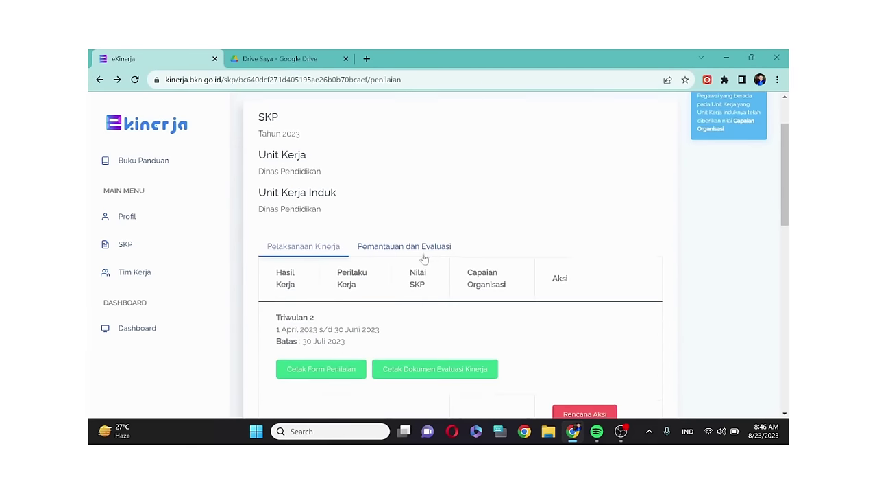
click(418, 244)
scroll(309, 145, down, 3)
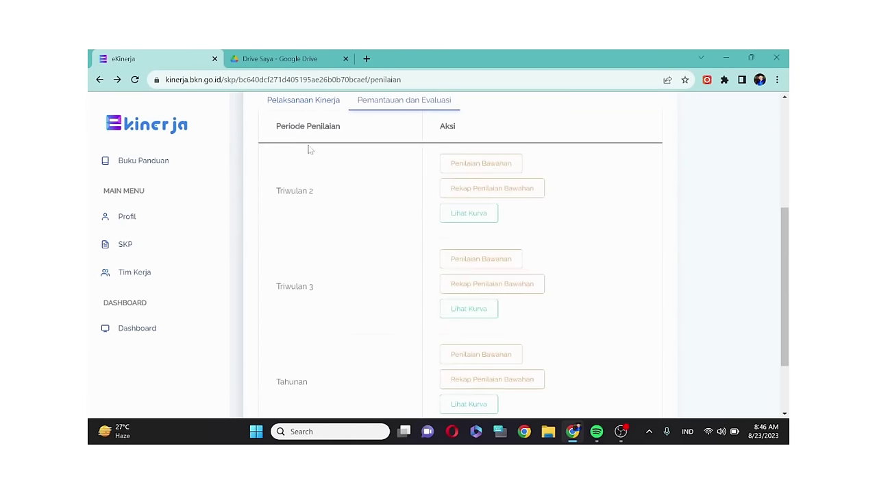
scroll(317, 165, down, 1)
scroll(214, 219, up, 2)
click(122, 246)
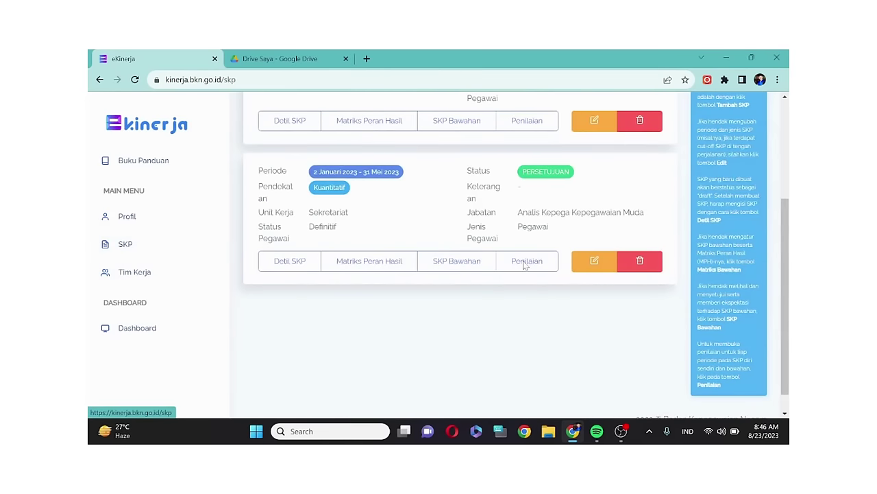
- Open the second SKP's Penilaian page and briefly check a period's evidence page
scroll(525, 266, up, 2)
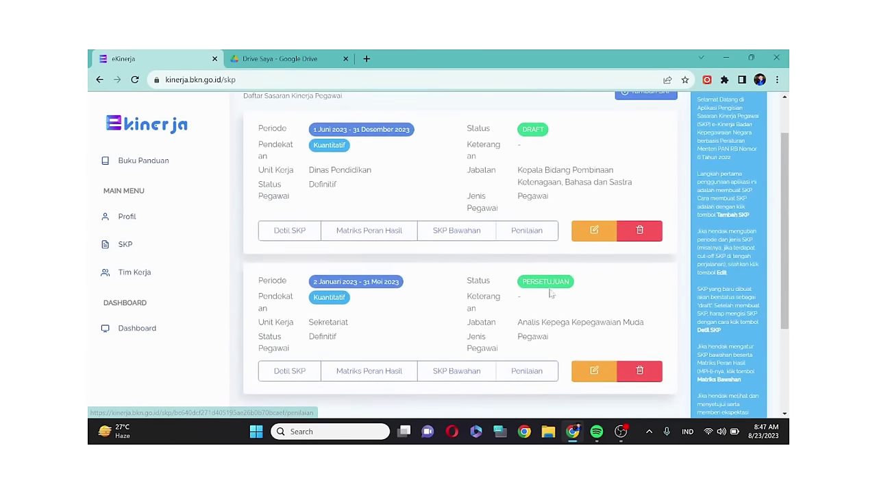
click(526, 370)
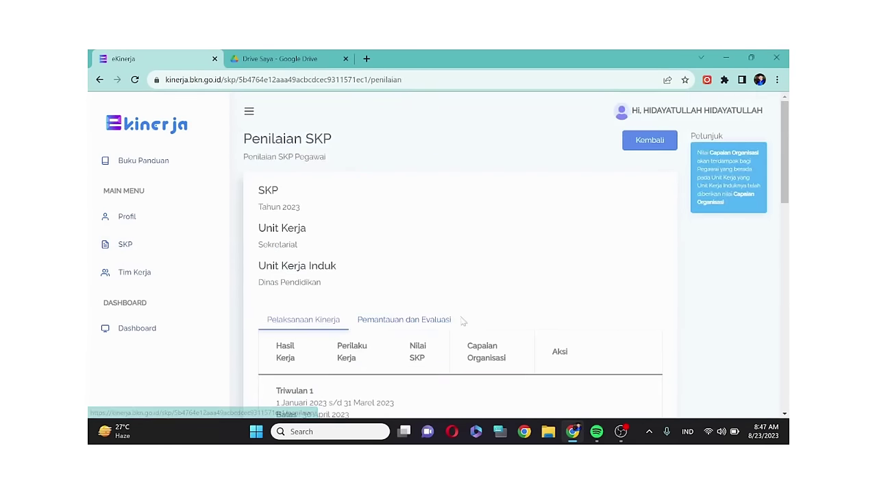
scroll(463, 321, down, 4)
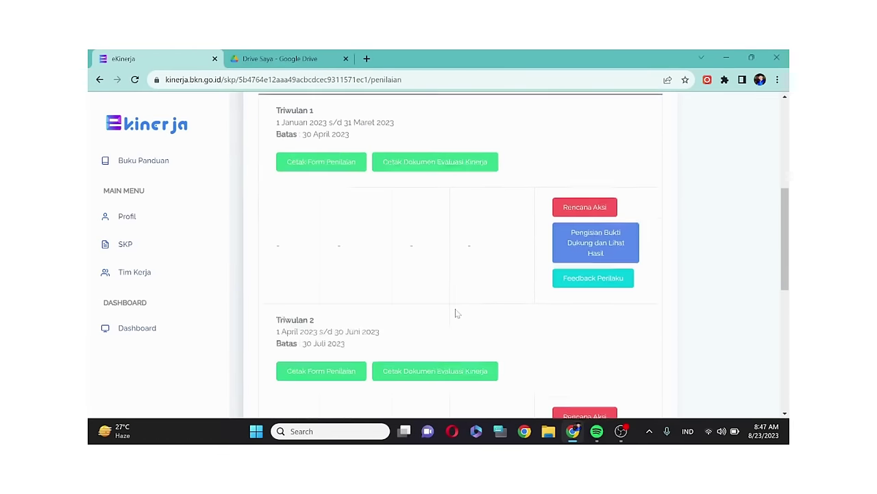
scroll(458, 313, down, 1)
scroll(457, 313, down, 8)
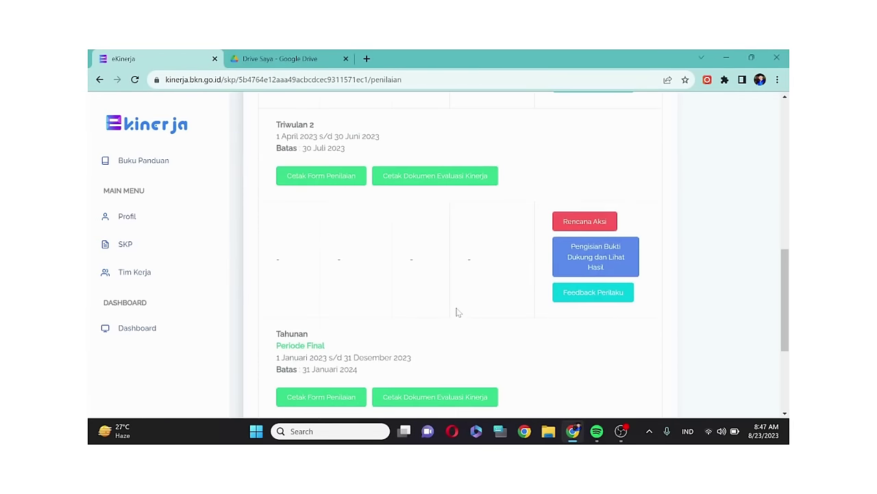
click(587, 350)
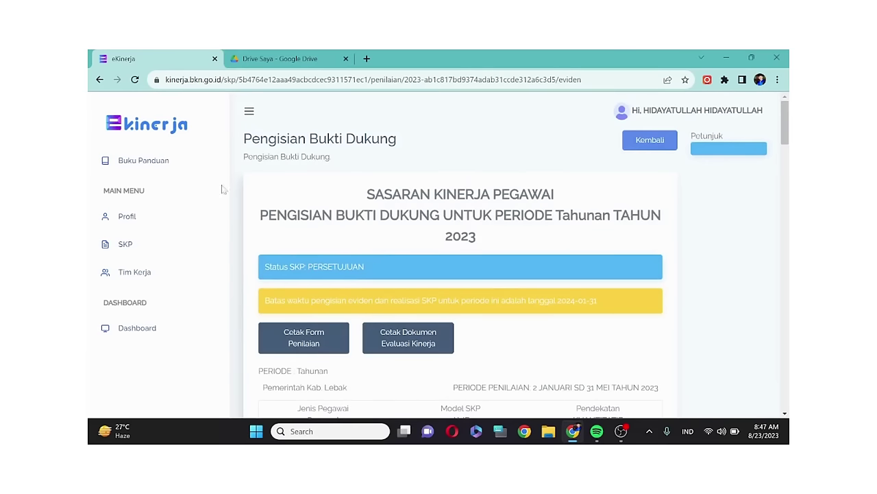
click(99, 79)
- Scroll down to the Tahunan (Periode Final) row and open its supporting-evidence entry
scroll(583, 267, down, 3)
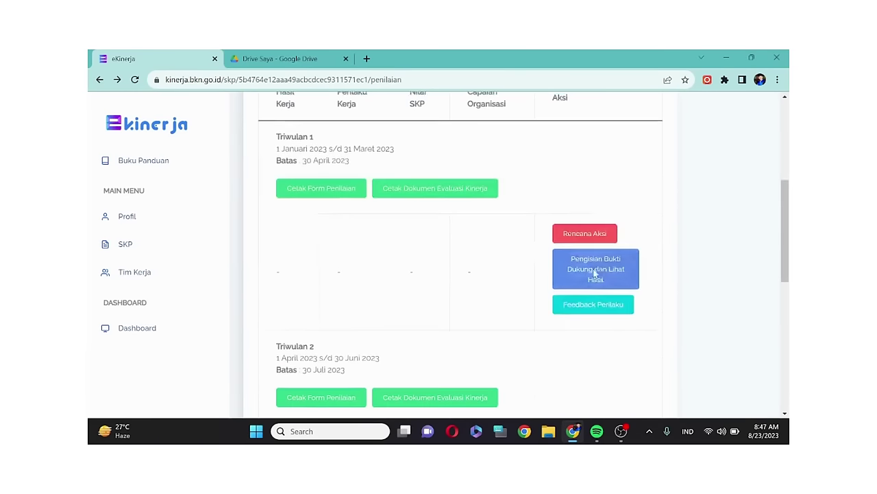
scroll(479, 290, down, 4)
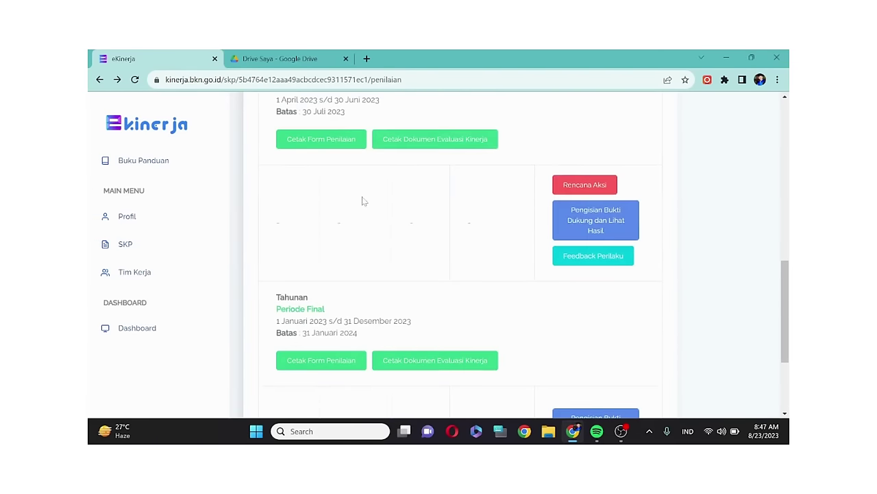
scroll(361, 203, down, 1)
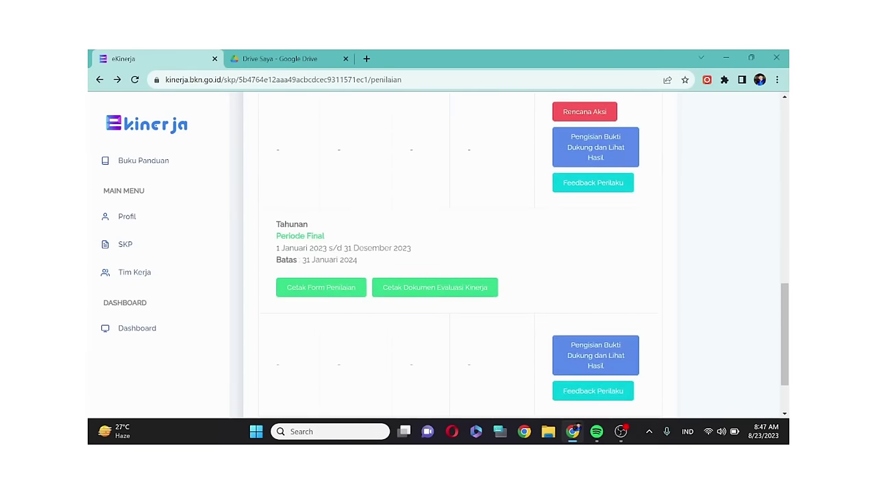
scroll(575, 304, down, 1)
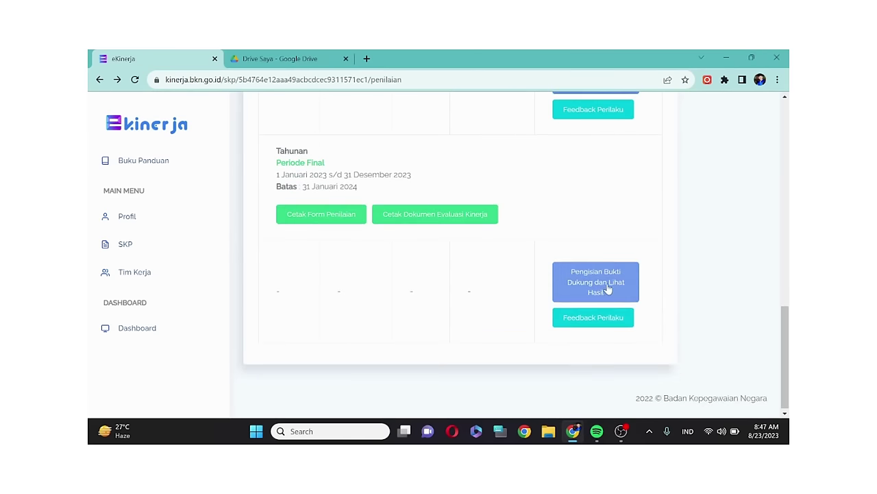
click(605, 286)
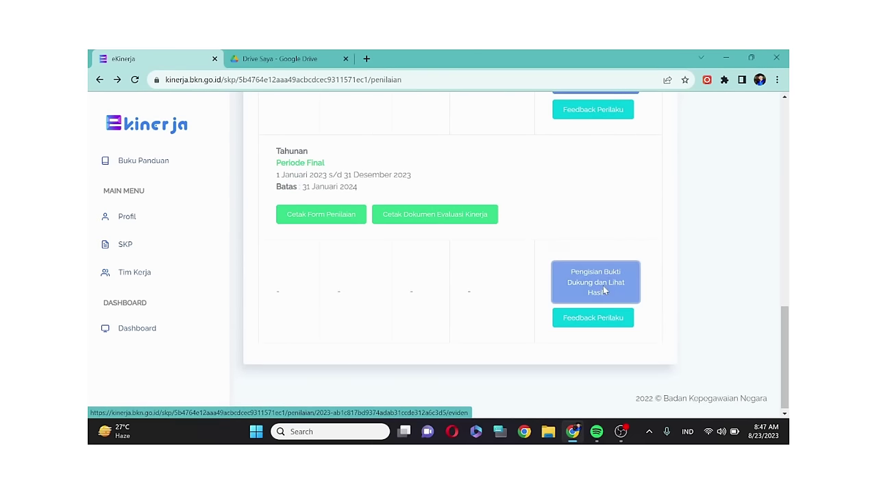
- Scroll the Tahunan evidence page to the HASIL KERJA table and its first work result's Bukti Dukung
scroll(490, 286, down, 7)
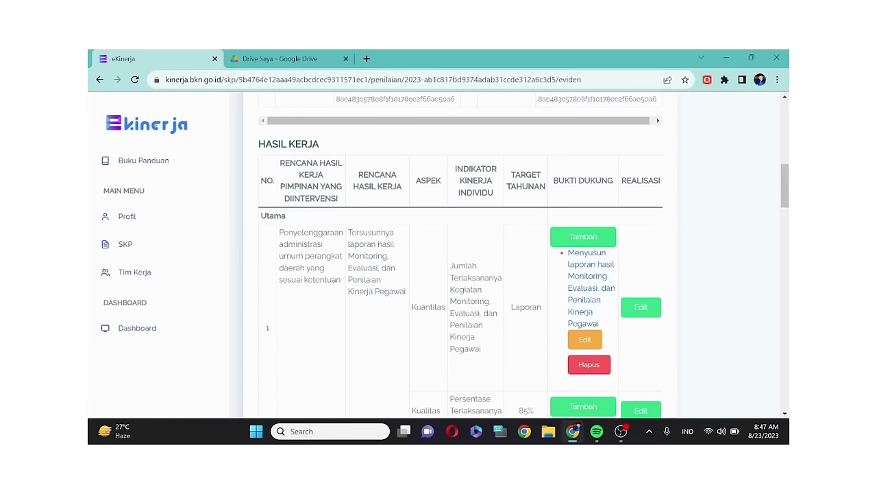
scroll(473, 259, down, 1)
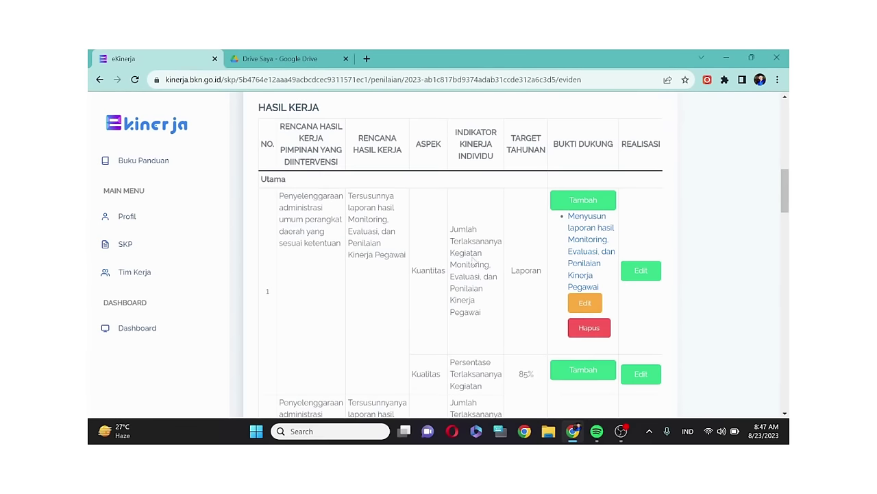
scroll(500, 183, down, 3)
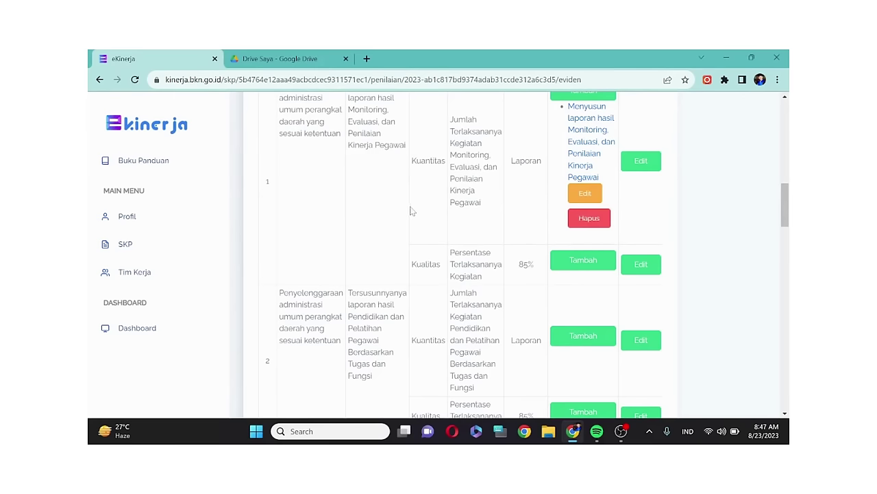
scroll(411, 210, up, 1)
scroll(406, 211, up, 1)
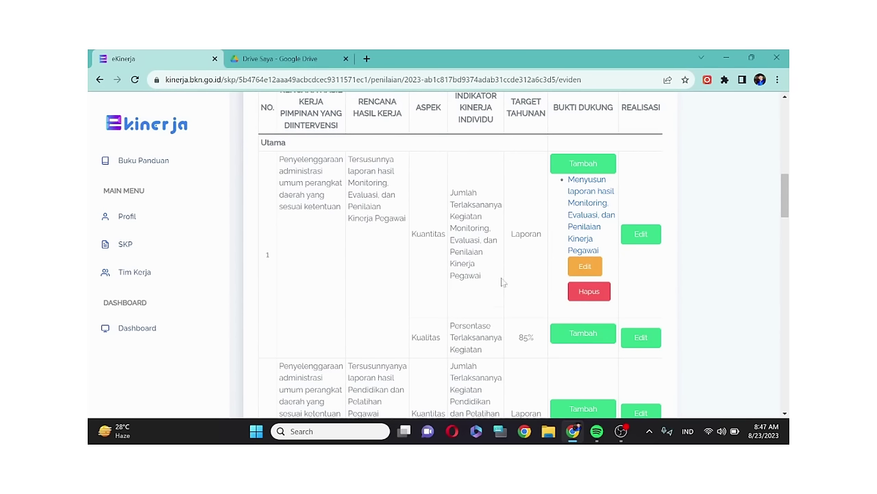
- Add Bukti Dukung 'Pelaksanaan Kegiatan Penilaian Angka Kredit' with its Google Drive folder link to item 1's Kualitas
click(582, 334)
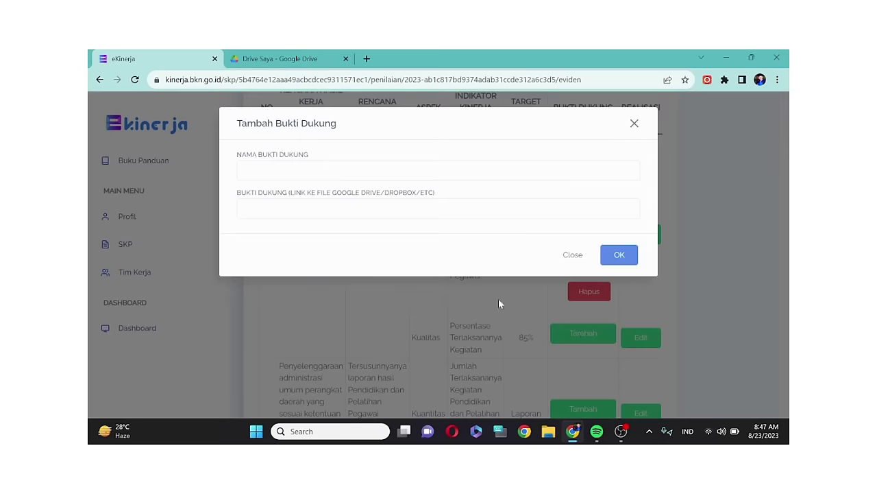
click(243, 170)
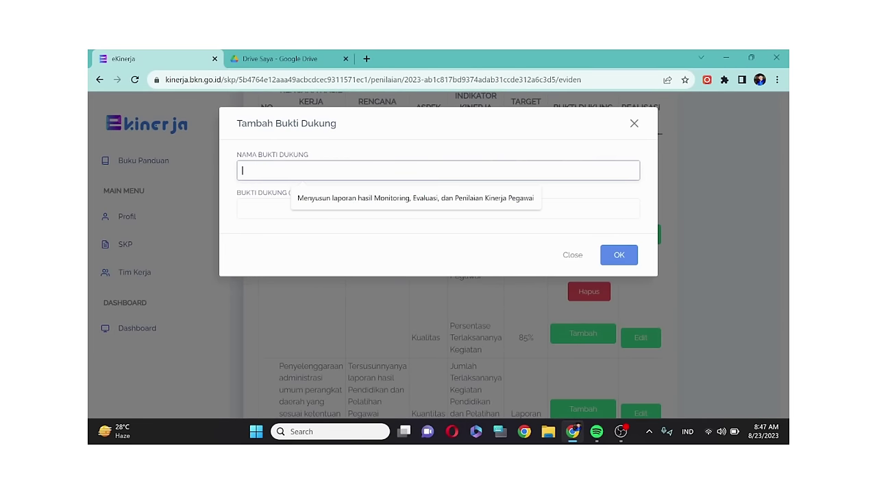
text(Pela)
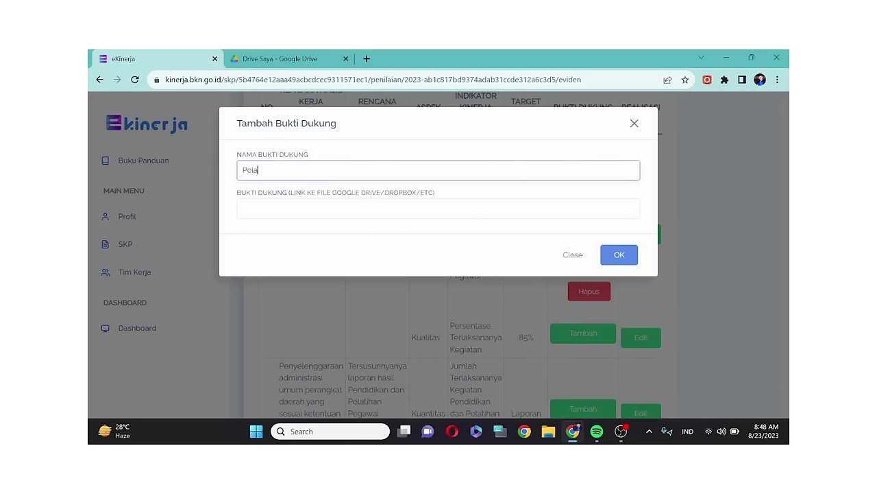
text(ksanaan KEgiata)
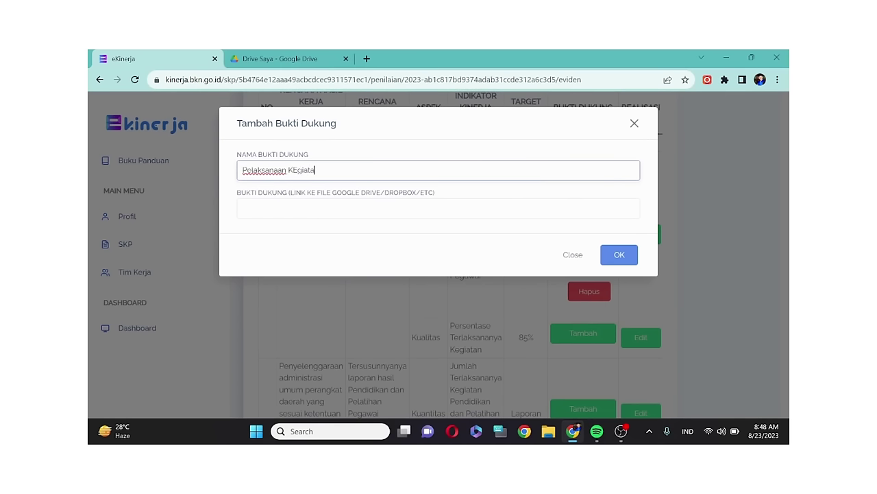
text(n)
key(BackSpace)
text(iata)
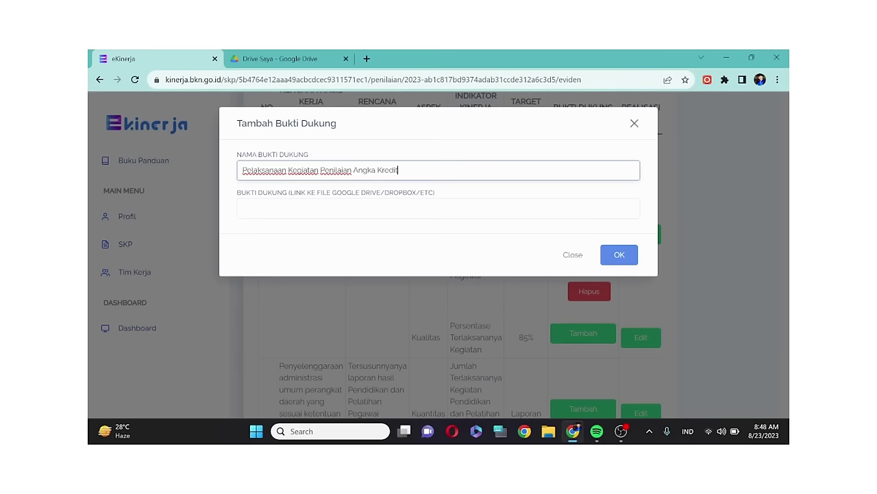
click(349, 213)
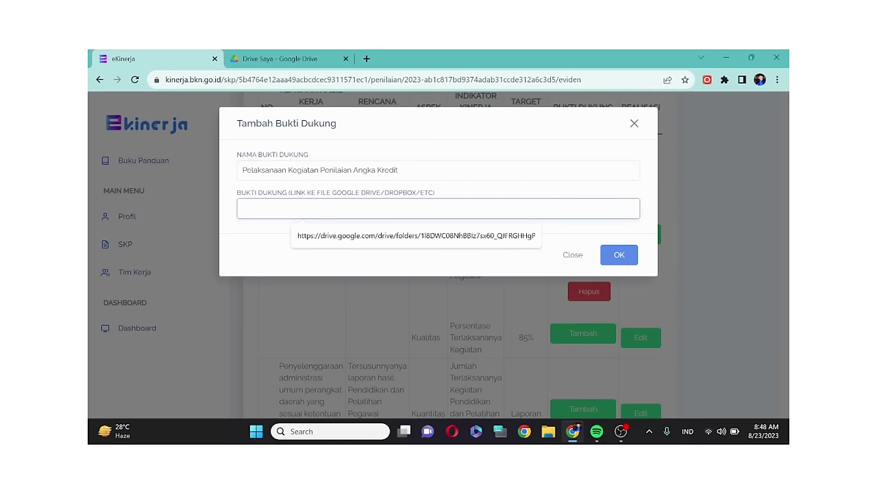
click(342, 237)
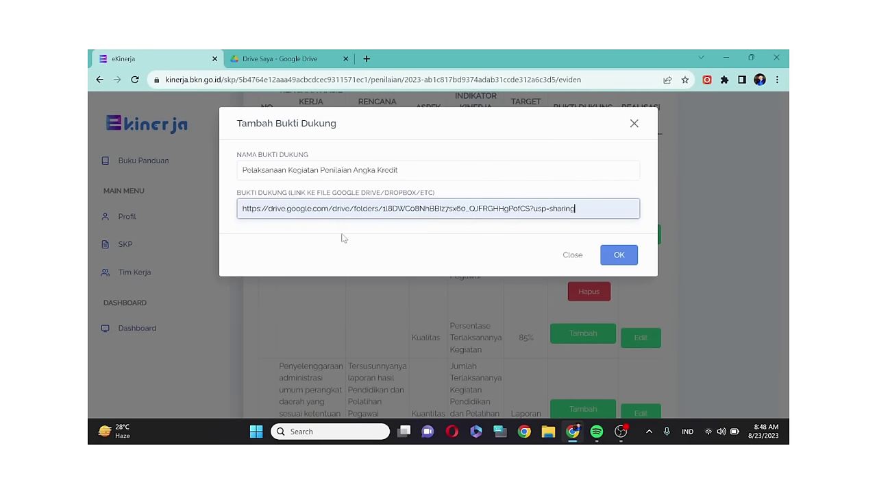
click(624, 262)
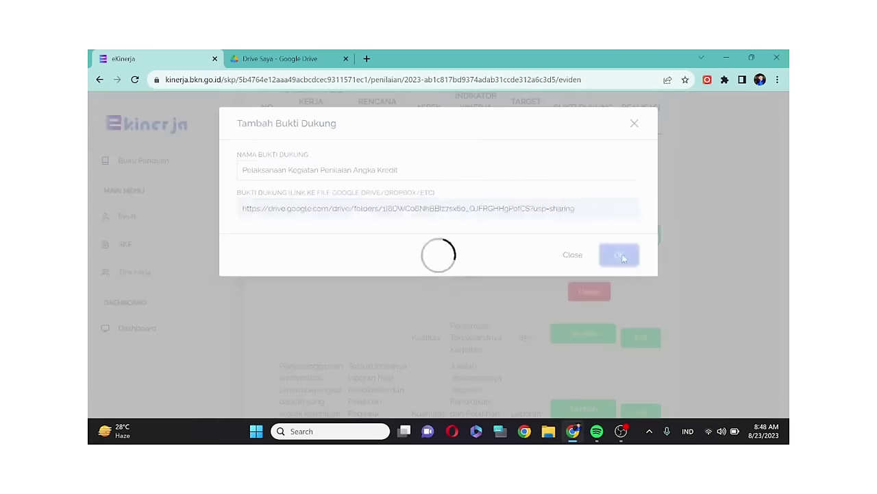
scroll(600, 275, down, 3)
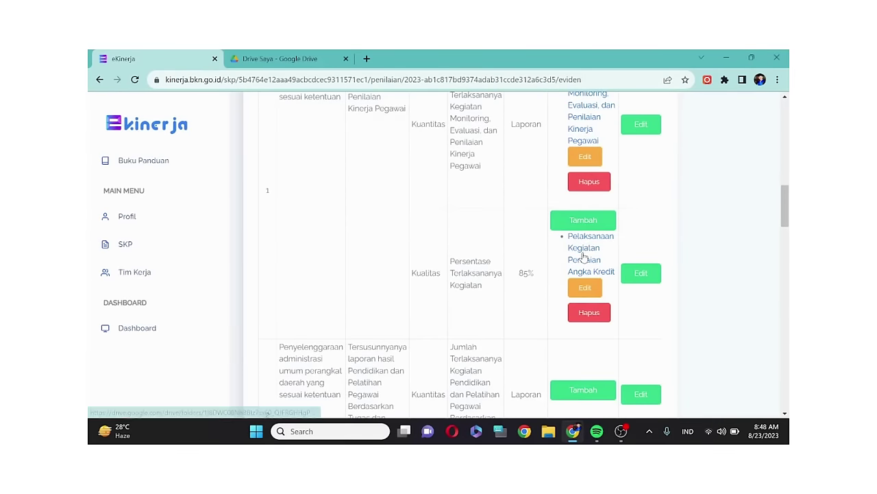
- Verify the new evidence link opens the 'Bukti Dukung Bulan Juli' Drive folder, then return to e-Kinerja
click(588, 248)
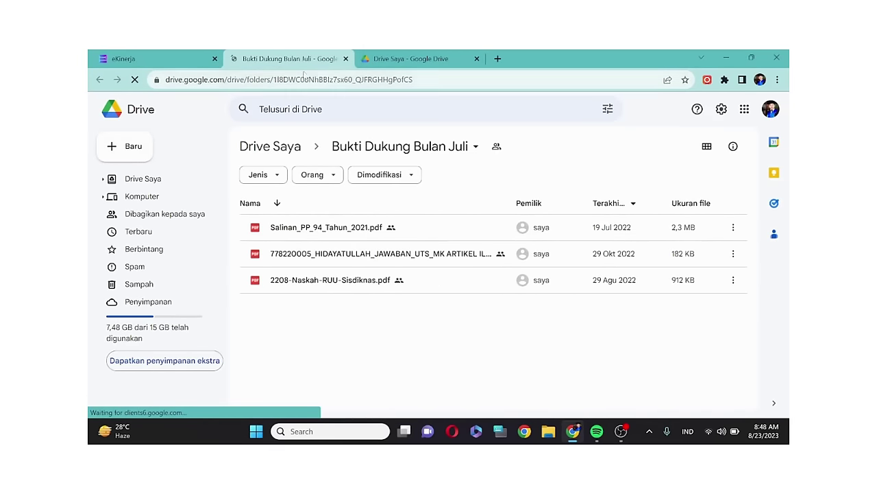
click(157, 55)
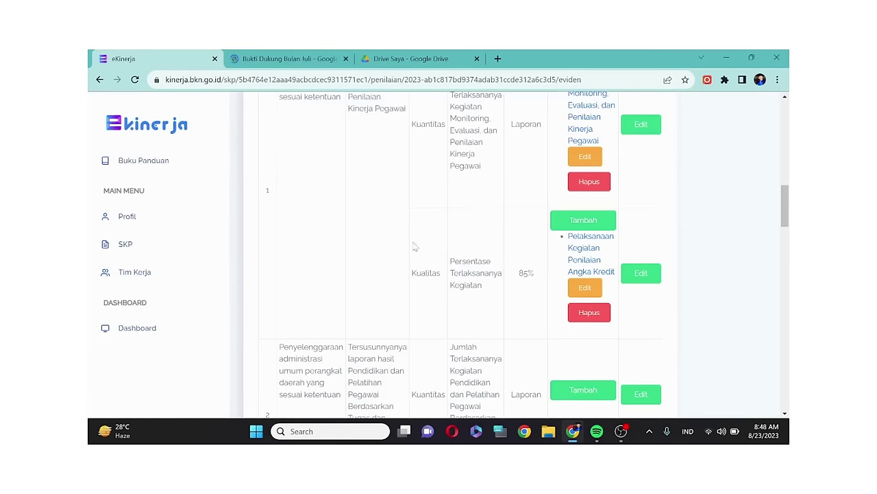
scroll(414, 245, up, 3)
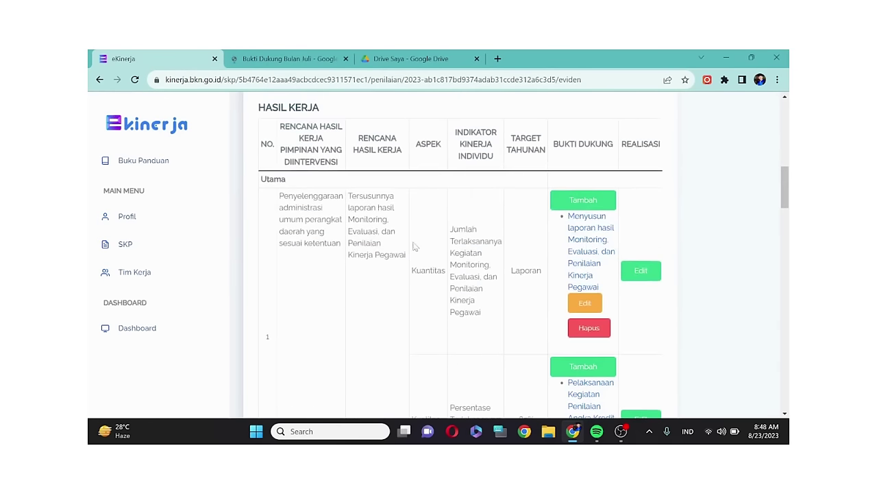
scroll(439, 250, down, 2)
scroll(462, 253, down, 1)
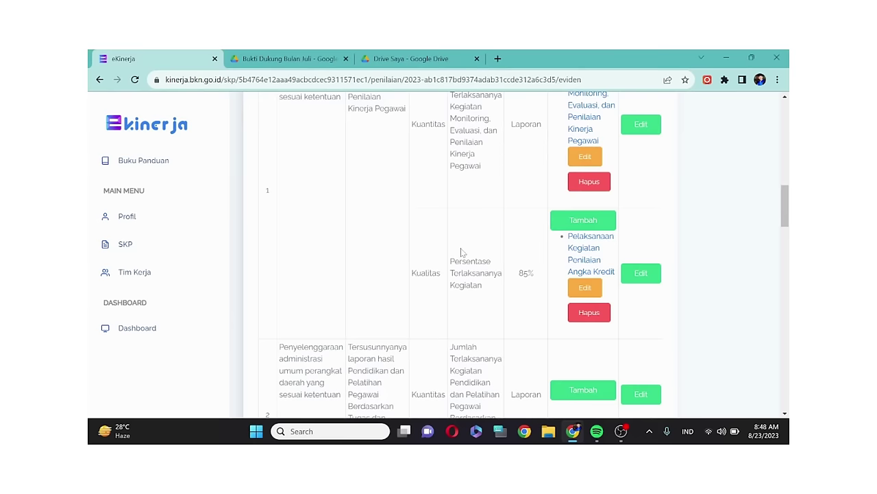
scroll(462, 252, up, 2)
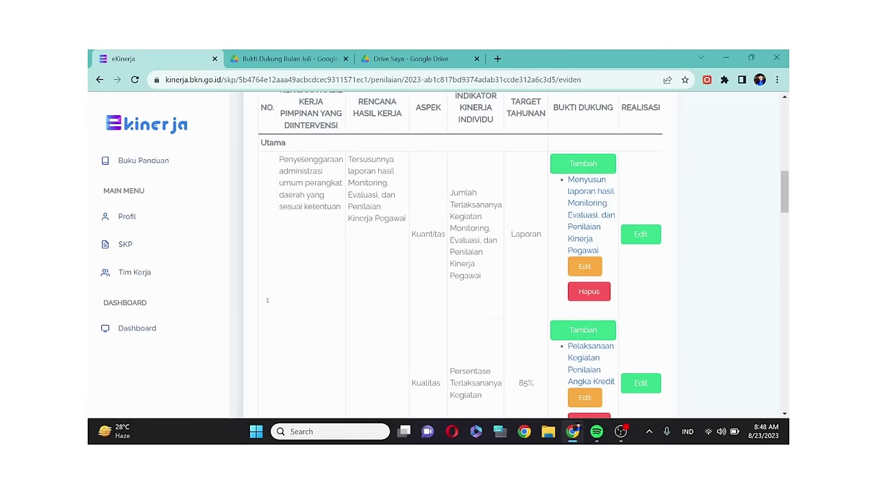